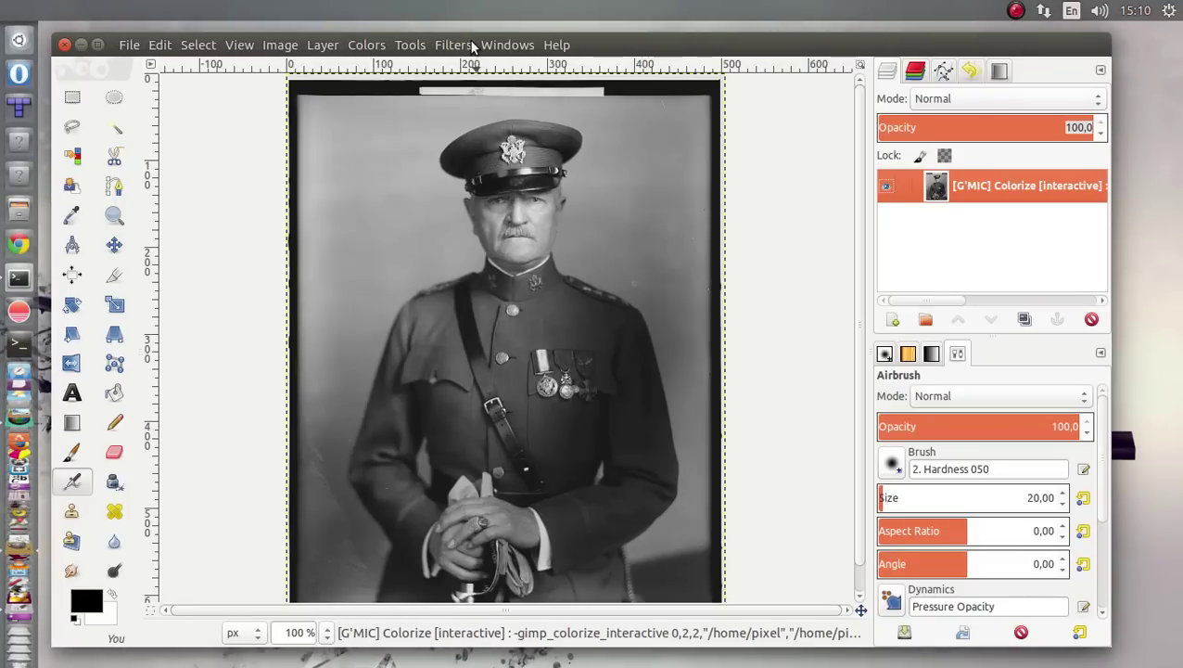
Run G'MIC's Black & white > Colorize [interactive] with output 'Image + Colors (2 layers)'.
click(453, 44)
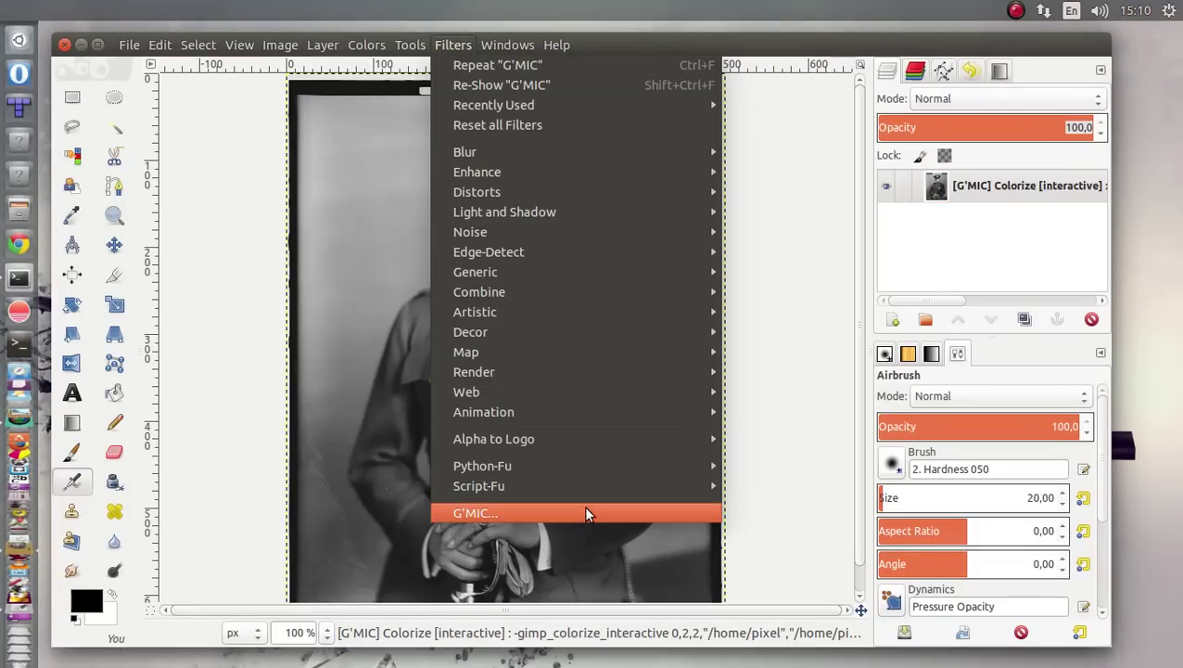
click(542, 516)
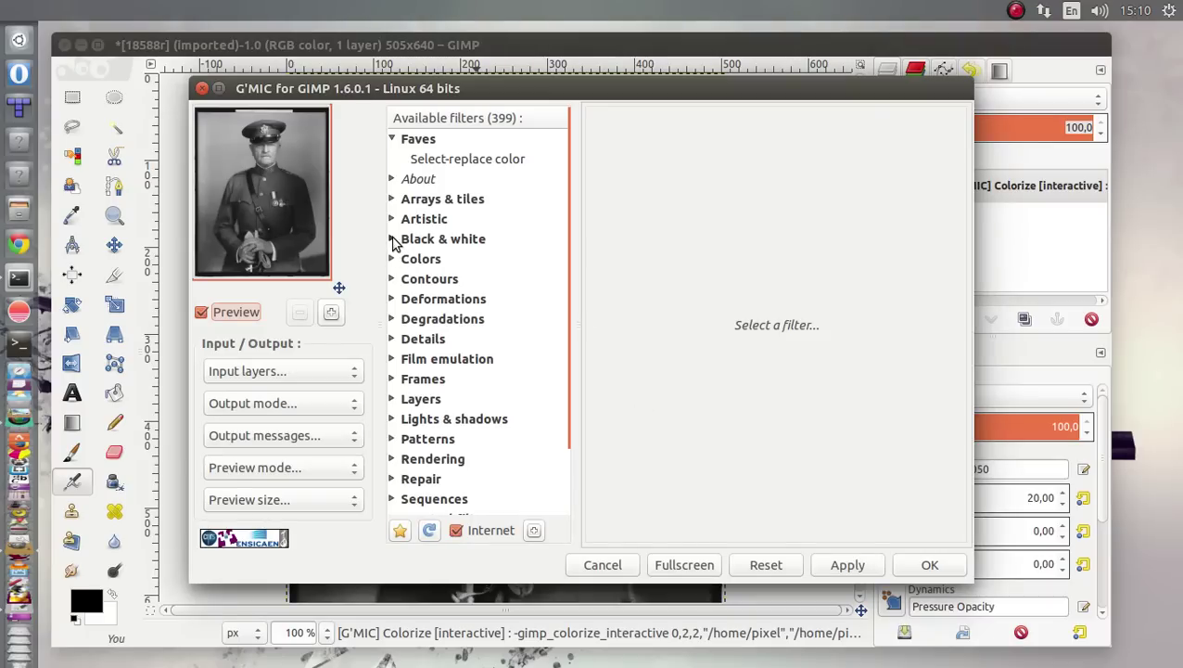
click(392, 238)
click(507, 360)
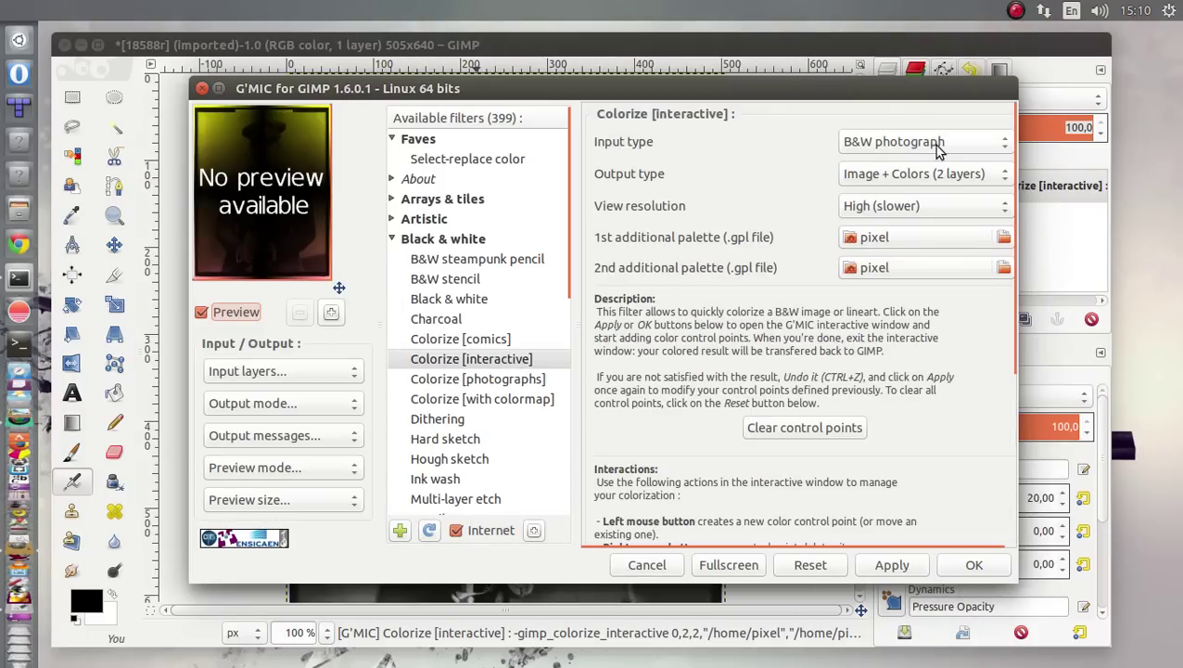
click(998, 179)
click(998, 179)
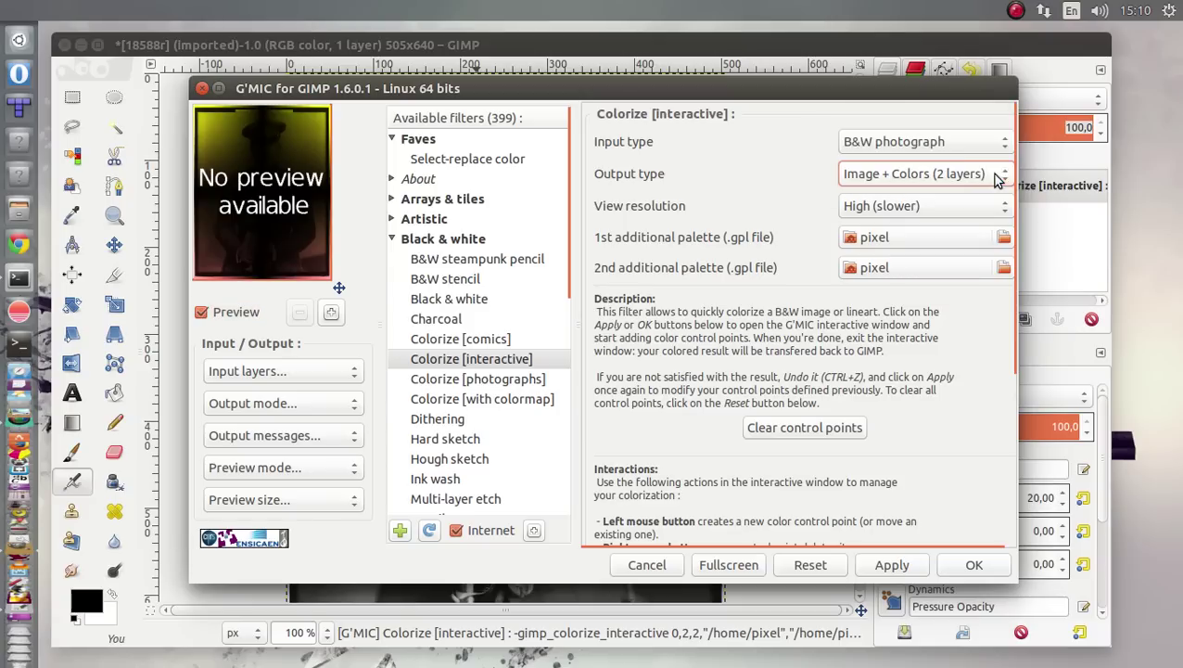
scroll(889, 429, down, 3)
scroll(797, 390, down, 1)
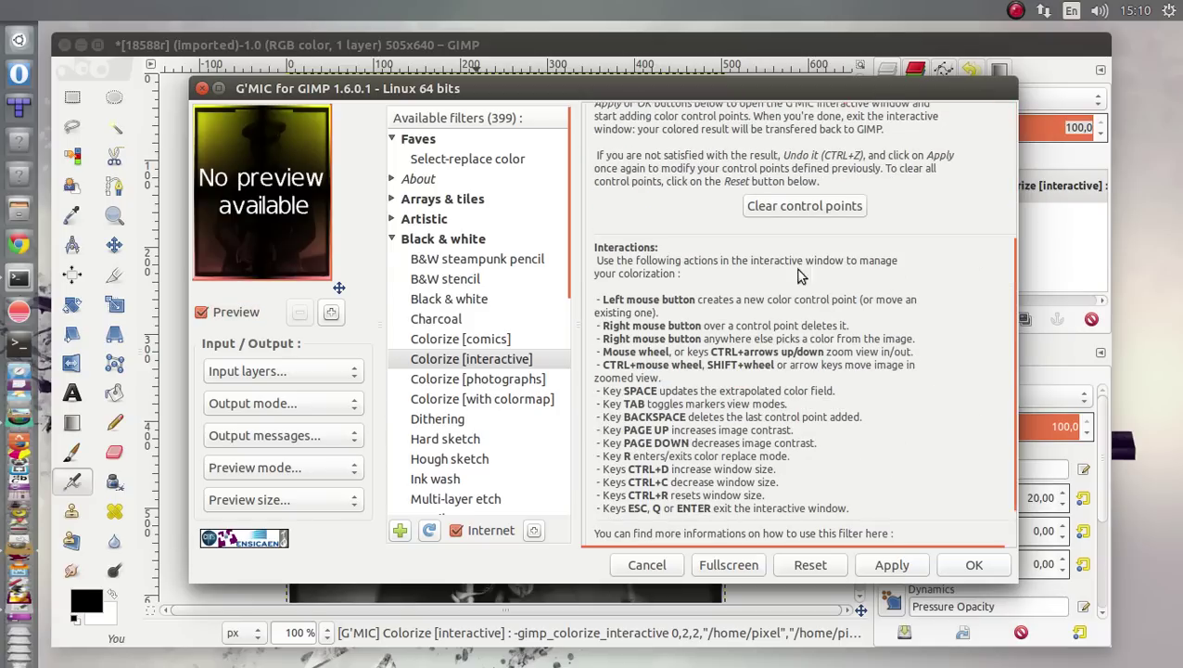
scroll(724, 352, down, 1)
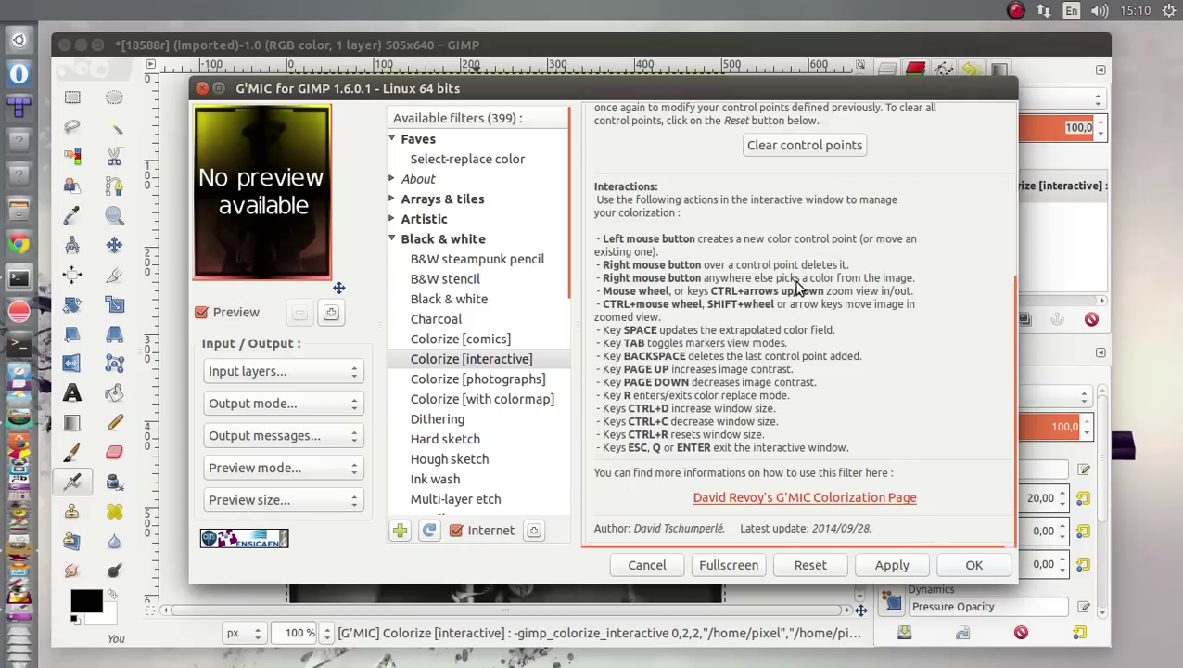
click(976, 566)
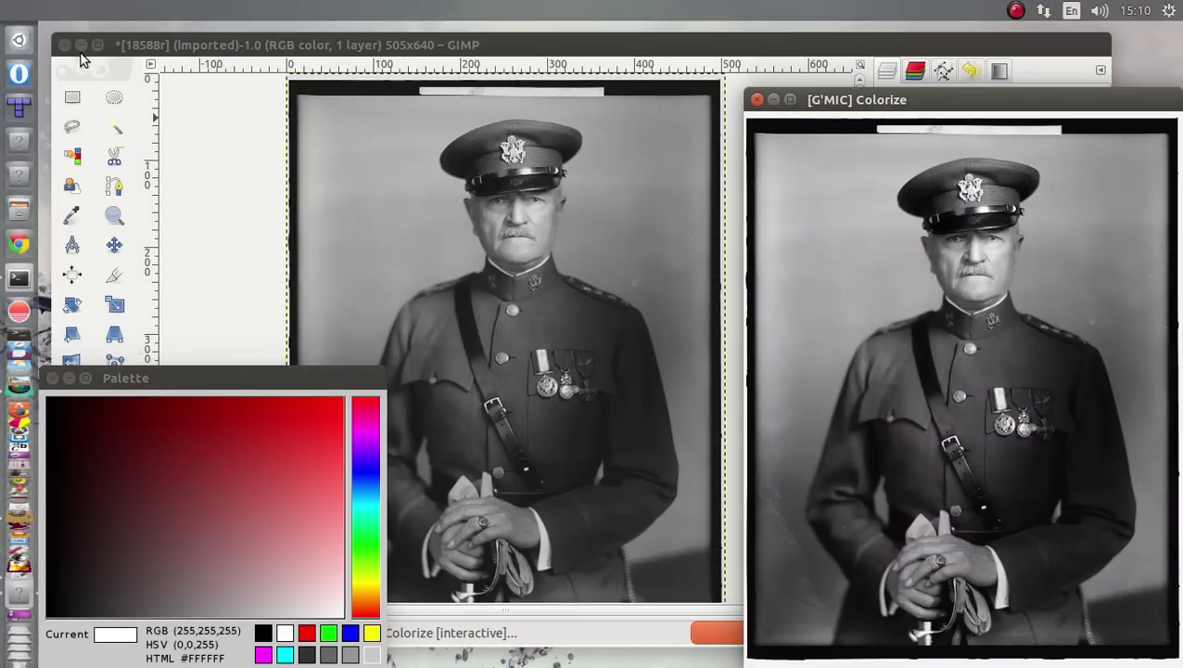
Minimize the other windows and place the Palette beside the Colorize preview.
click(80, 45)
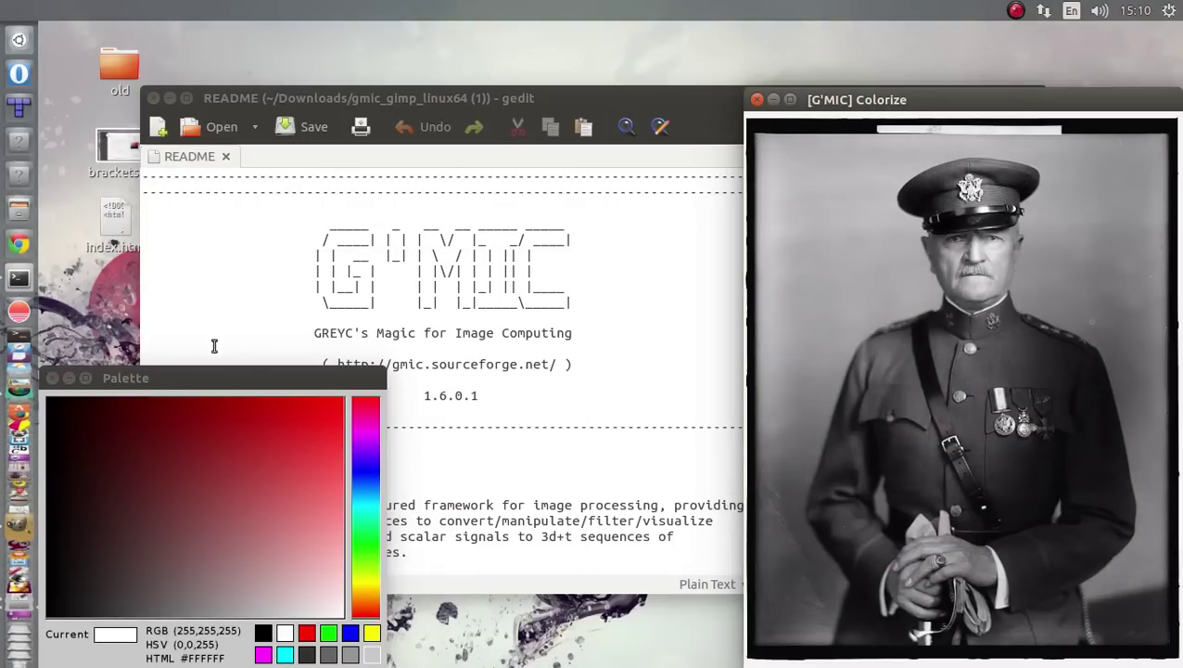
click(165, 98)
drag(171, 378, 705, 319)
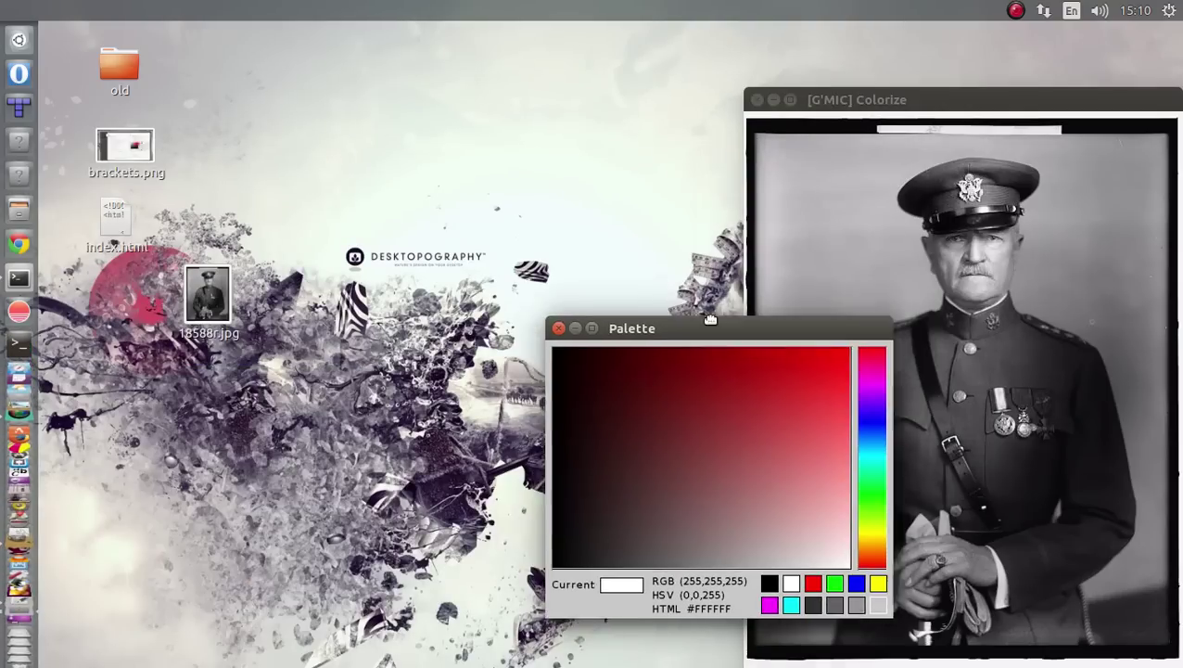
drag(842, 105, 243, 62)
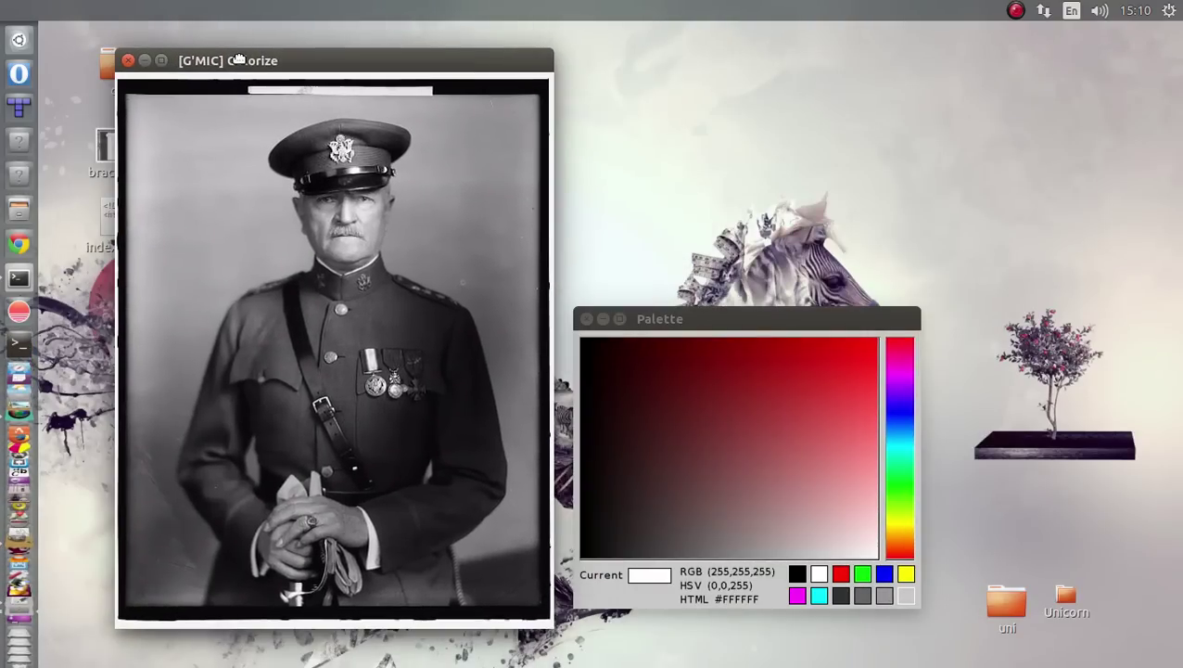
drag(697, 325, 749, 123)
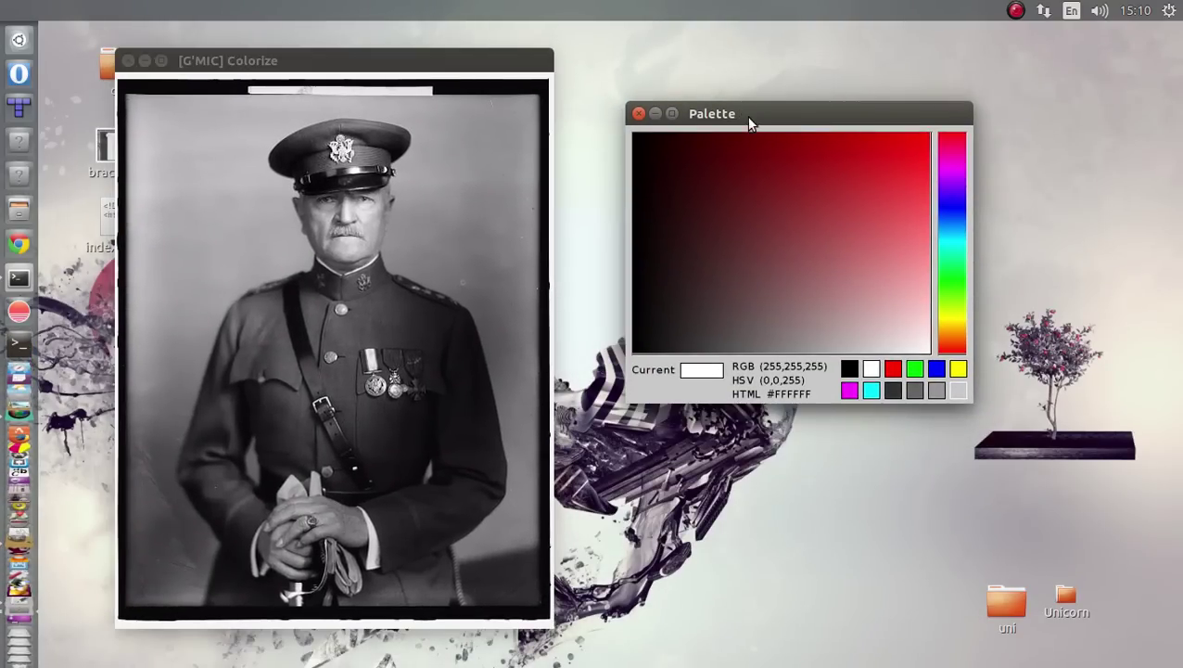
Pick a yellow-green shade (#A6C563) in the Palette.
click(963, 304)
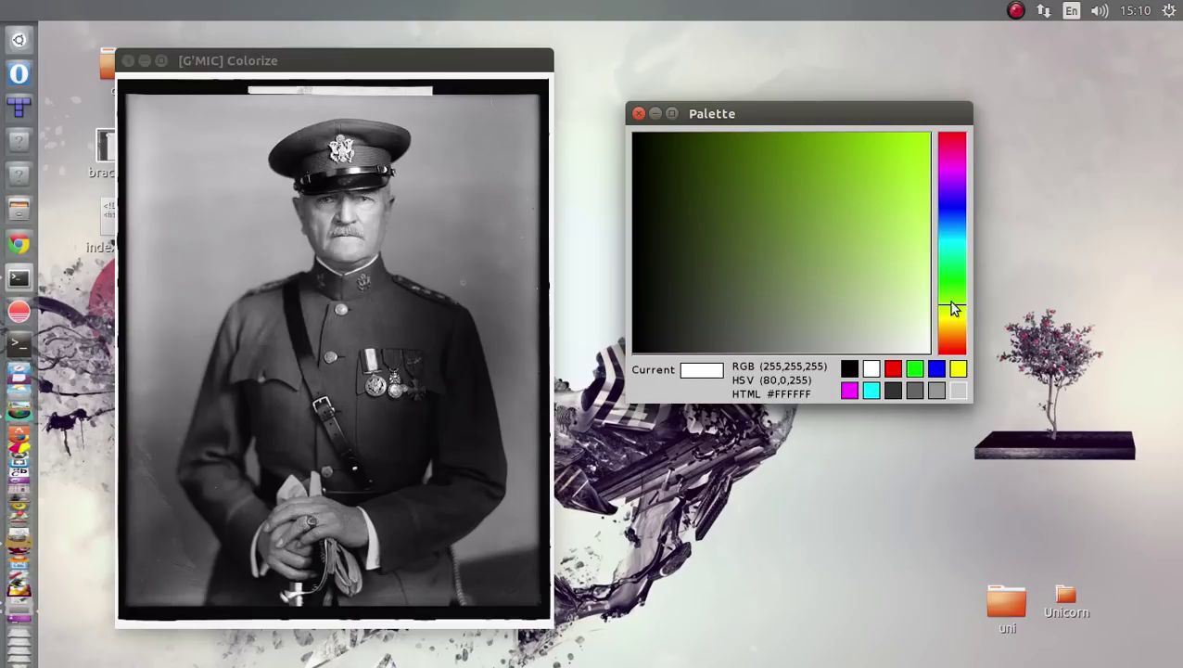
click(865, 244)
drag(865, 244, 862, 243)
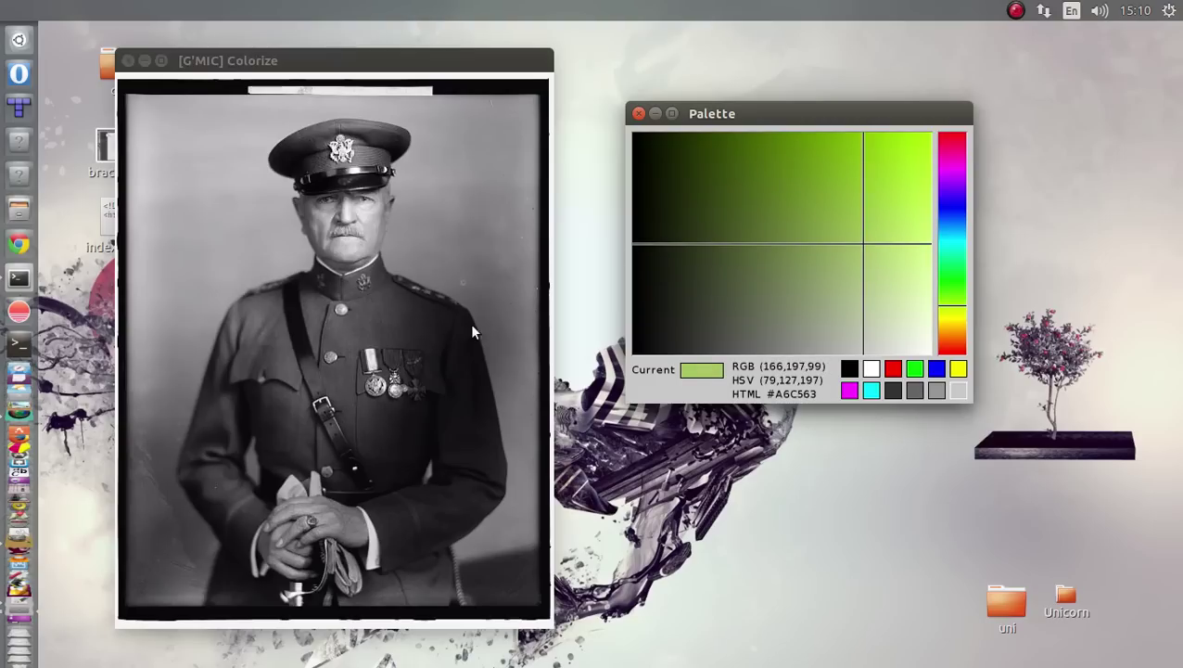
click(381, 311)
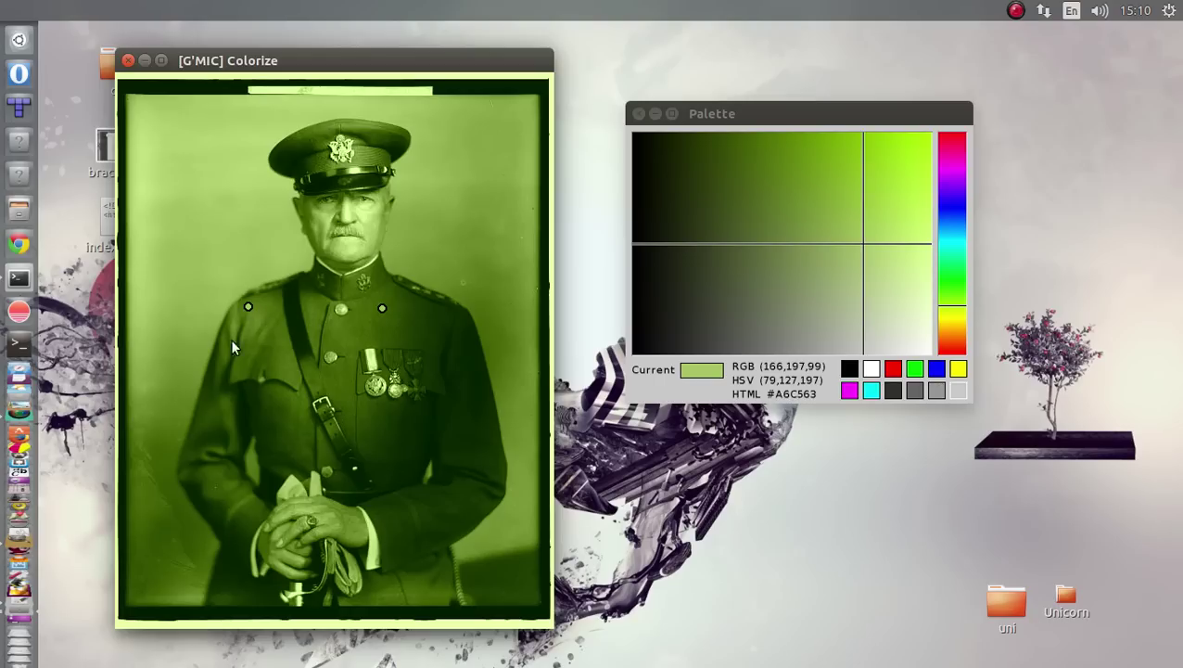
Add green points on the jacket, cap and cap band, then choose pale teal #ADFAEC.
click(271, 438)
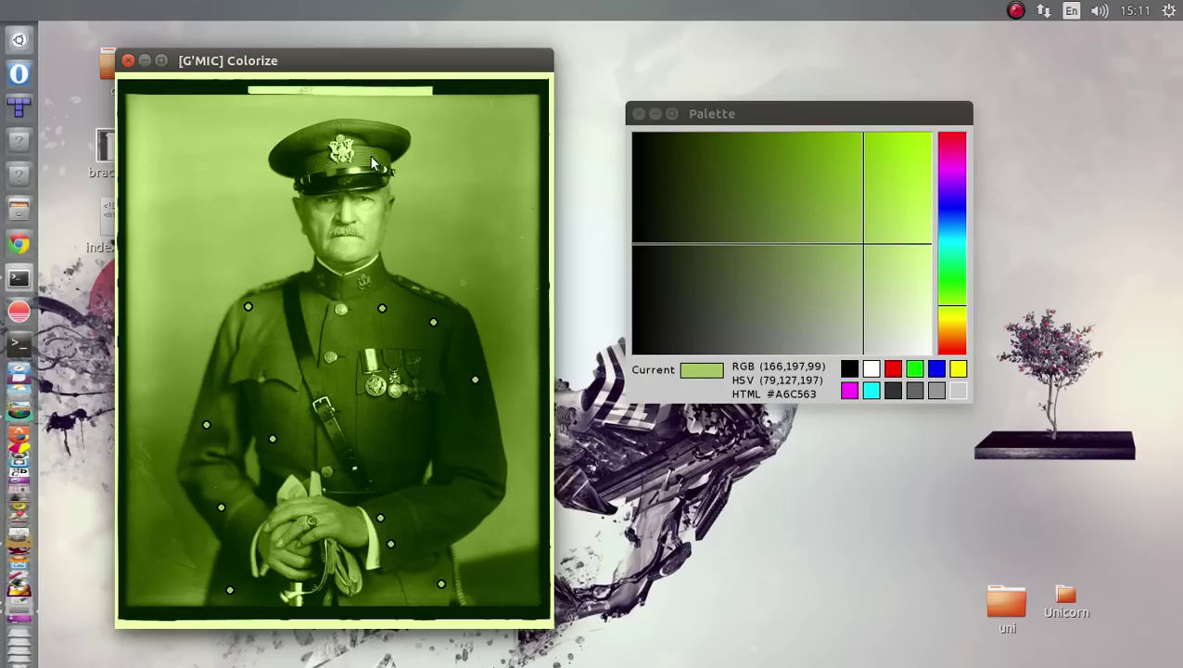
click(315, 164)
click(327, 127)
click(362, 158)
mouse_move(955, 265)
mouse_down()
mouse_move(955, 248)
mouse_move(928, 287)
mouse_up()
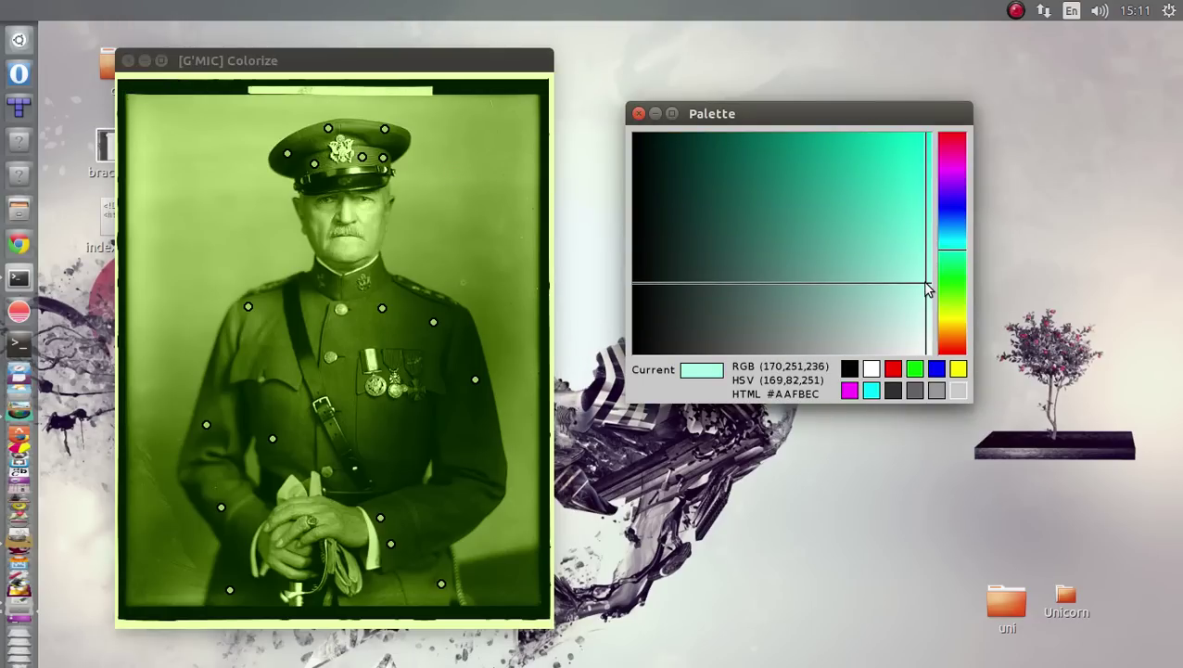
Place three pale teal #ADFAEC points on the background around the general.
click(428, 196)
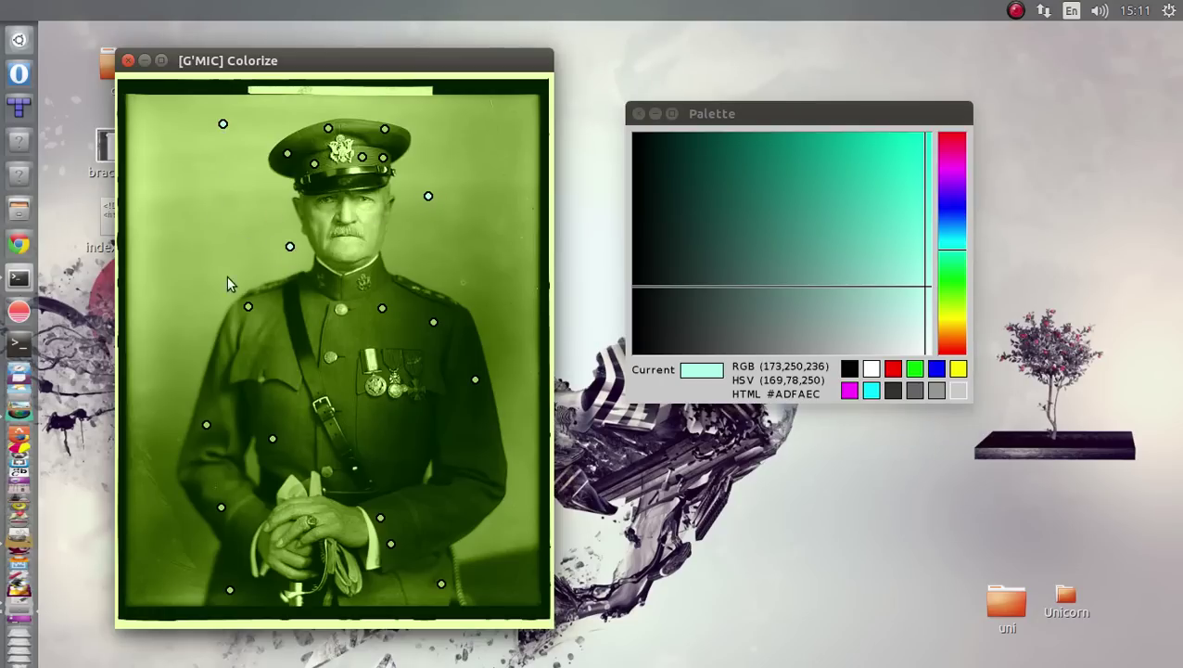
click(197, 529)
click(489, 537)
scroll(246, 456, up, 2)
scroll(245, 458, up, 2)
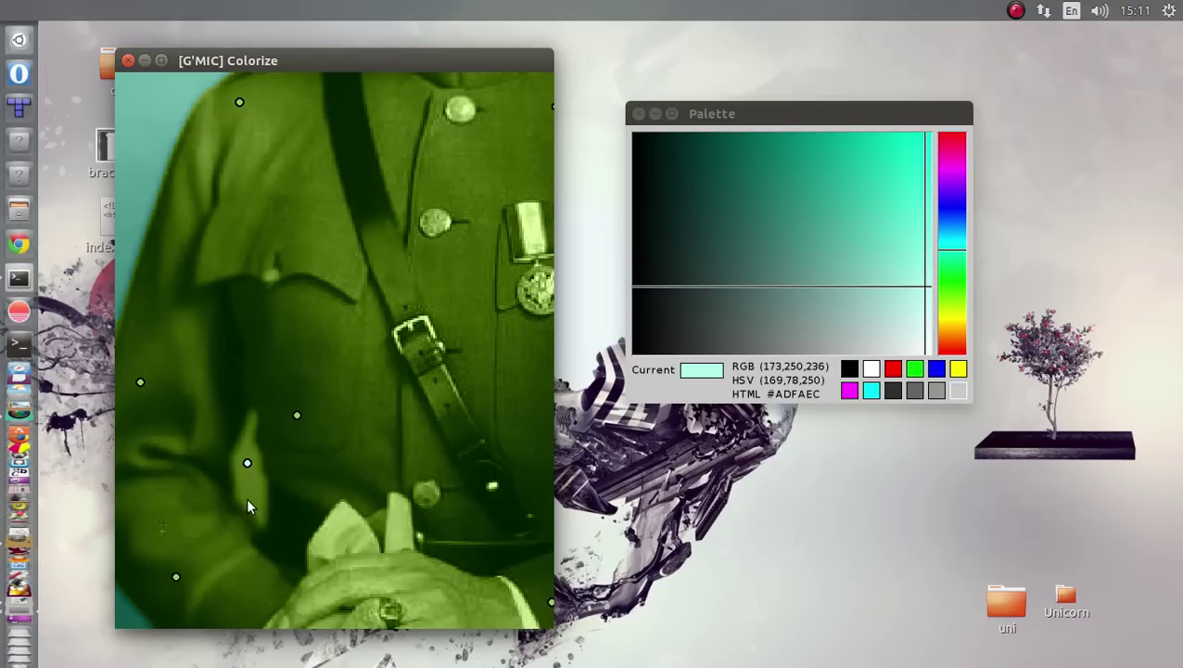
scroll(209, 394, down, 2)
scroll(374, 459, down, 2)
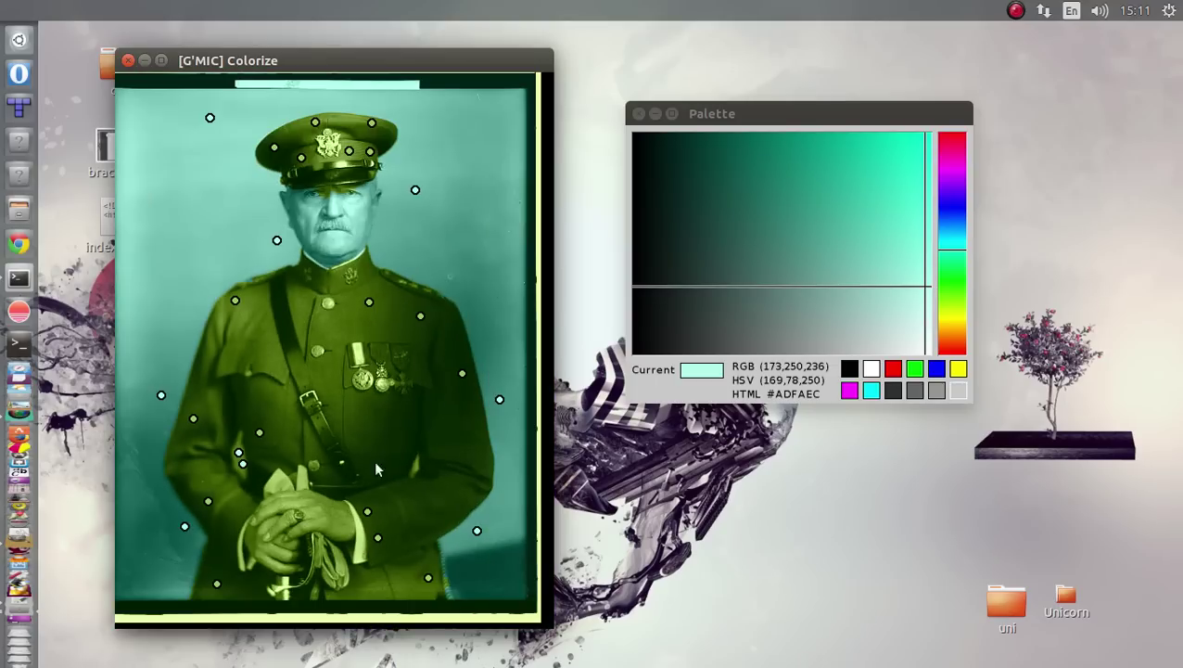
scroll(415, 481, up, 1)
scroll(417, 478, up, 2)
scroll(429, 464, up, 3)
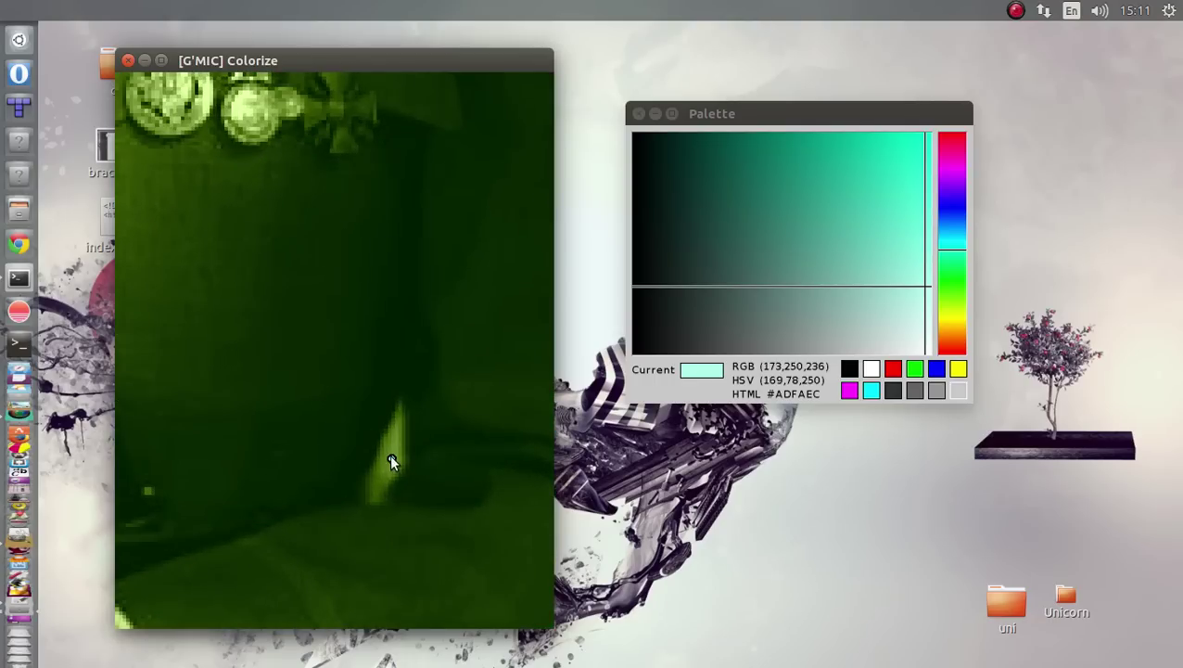
scroll(408, 387, down, 2)
scroll(285, 372, down, 2)
scroll(315, 380, down, 1)
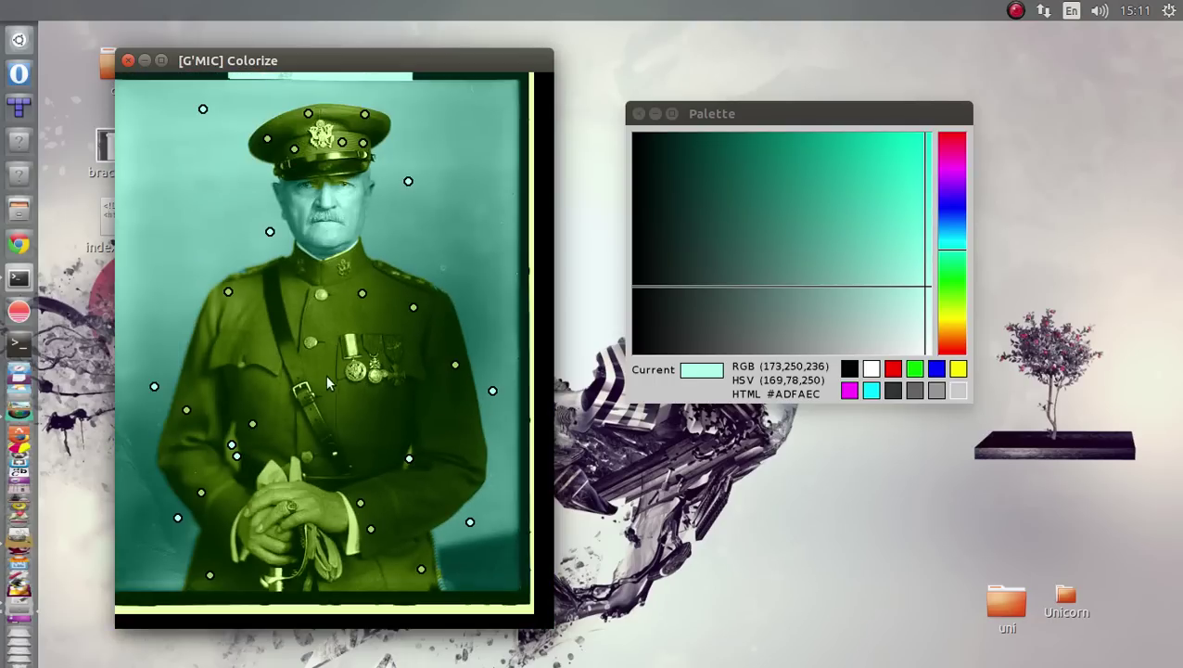
scroll(491, 368, down, 2)
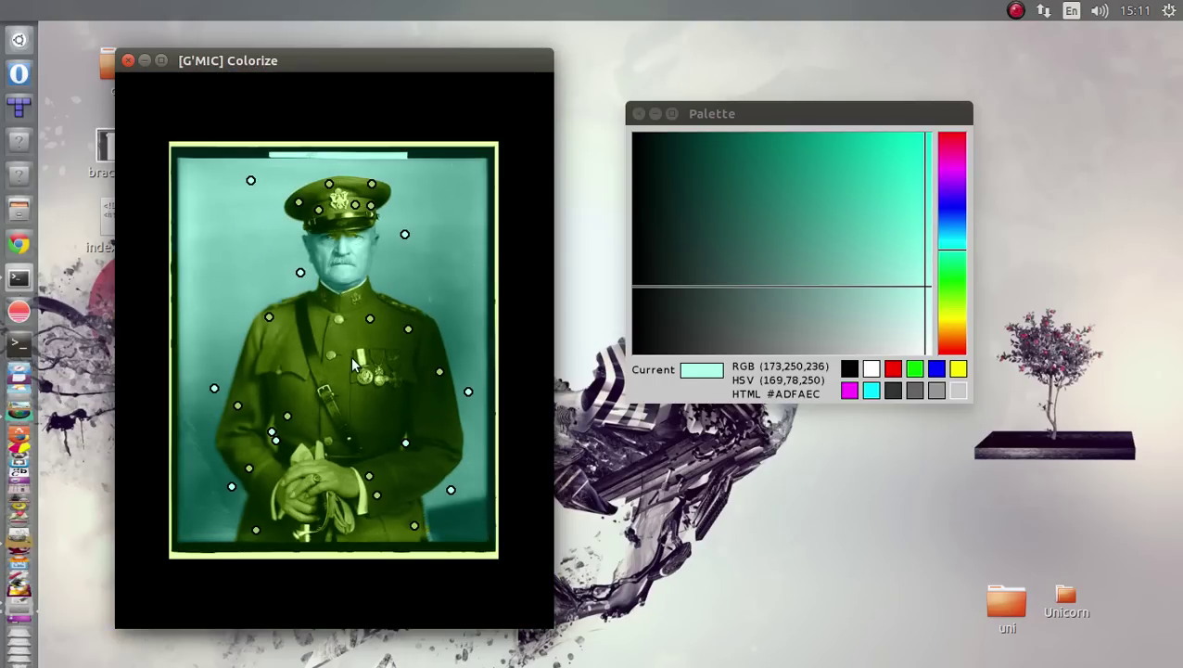
scroll(350, 356, up, 3)
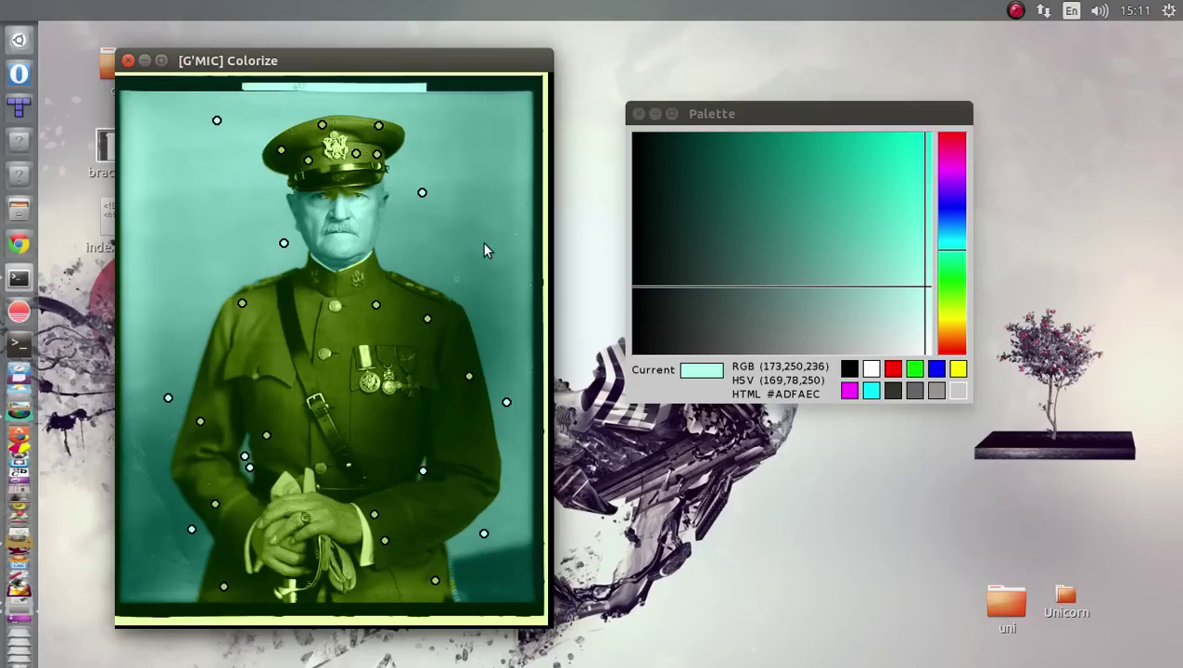
Pick an orange skin tone #F5C999 on the Palette hue bar.
click(952, 325)
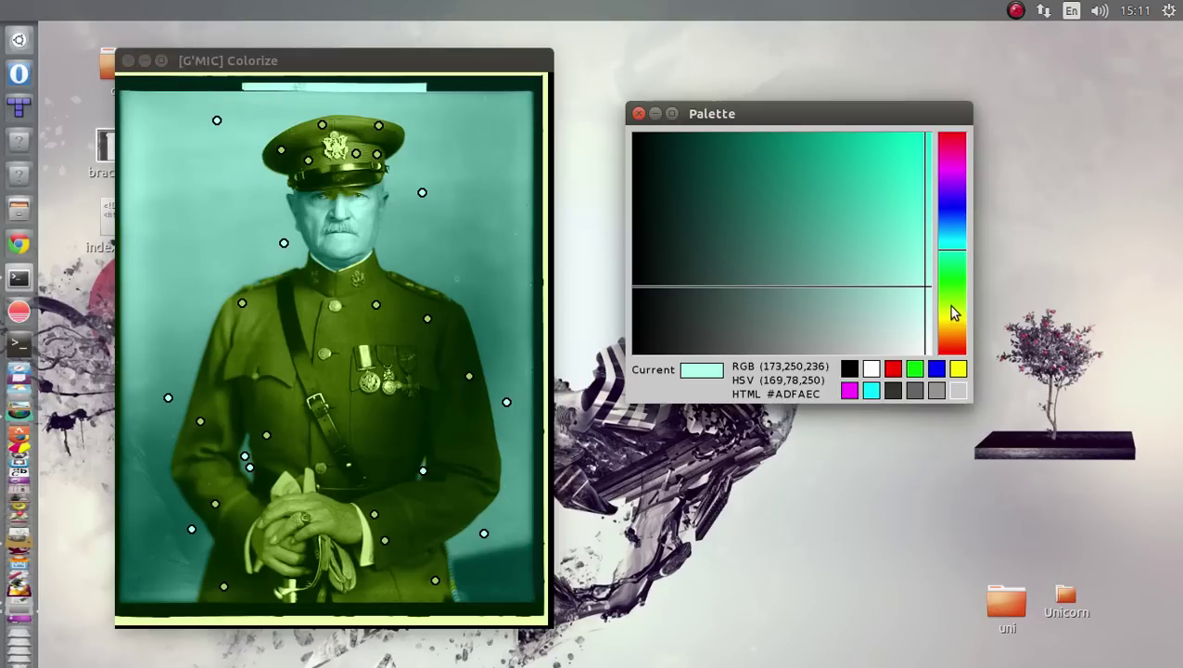
drag(952, 325, 951, 330)
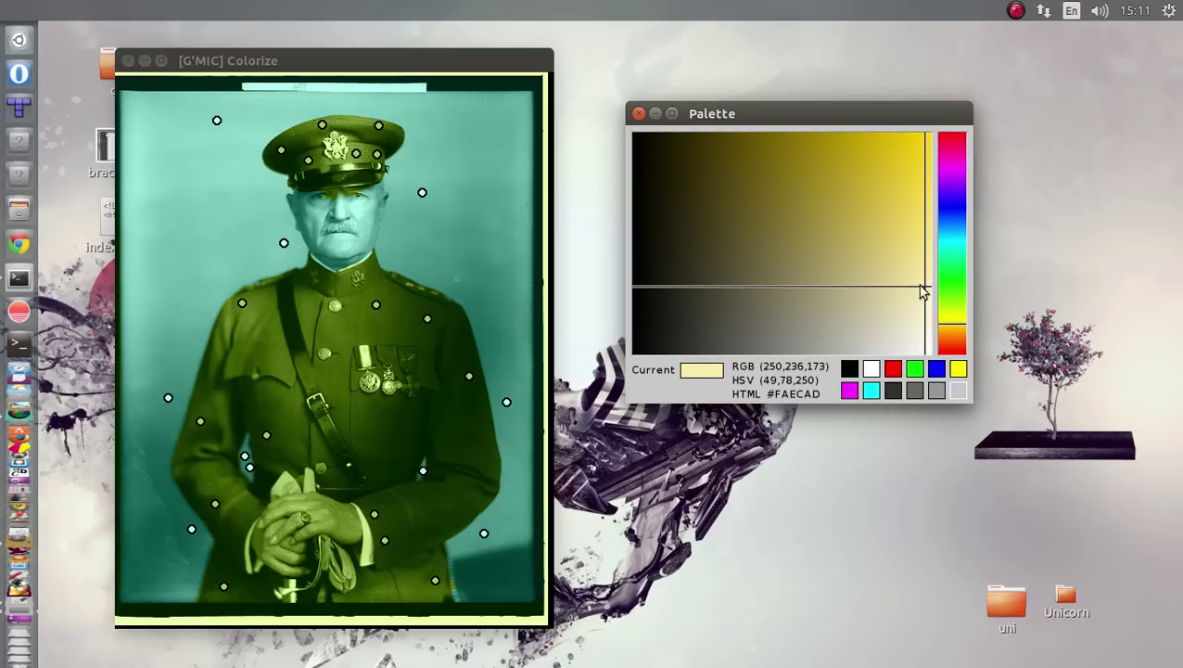
mouse_move(922, 289)
mouse_down()
mouse_move(923, 262)
mouse_move(921, 272)
mouse_up()
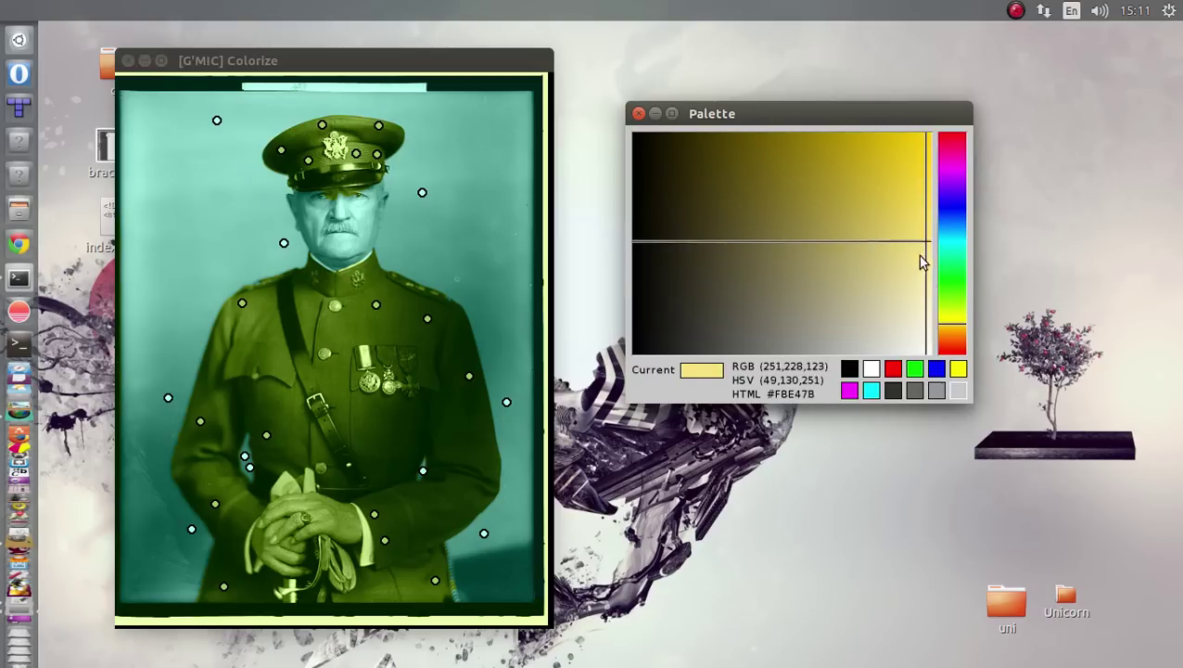
drag(960, 332, 958, 336)
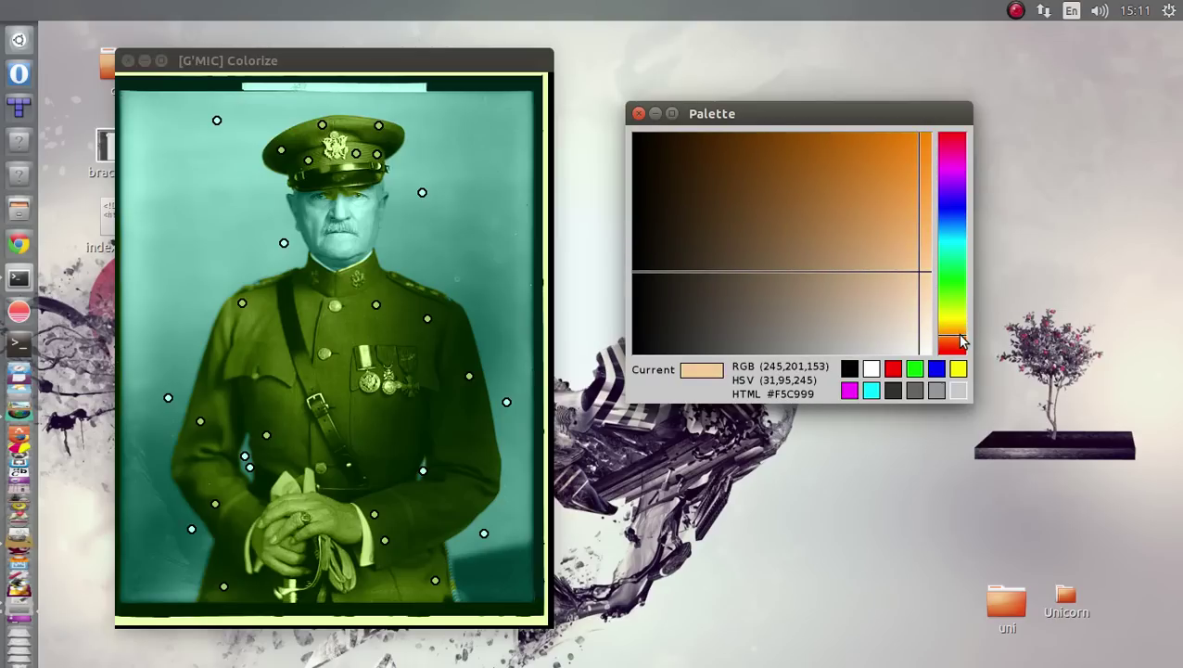
scroll(275, 208, up, 3)
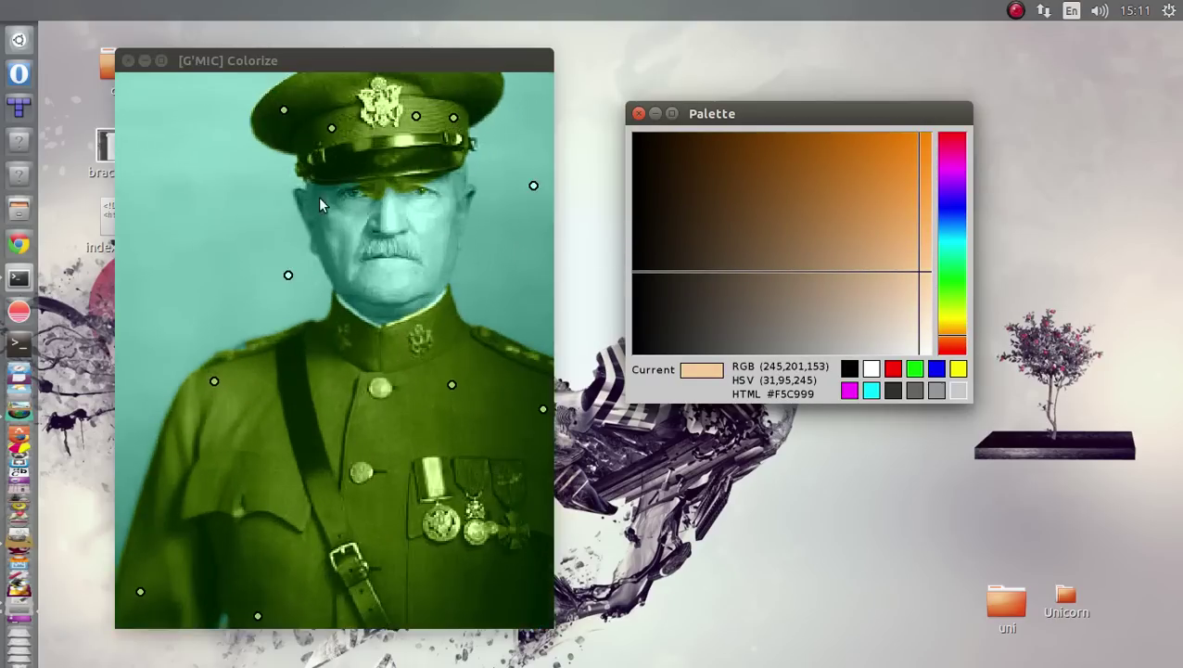
Add skin-tone points on the face, neck, forehead and cap brim.
click(307, 207)
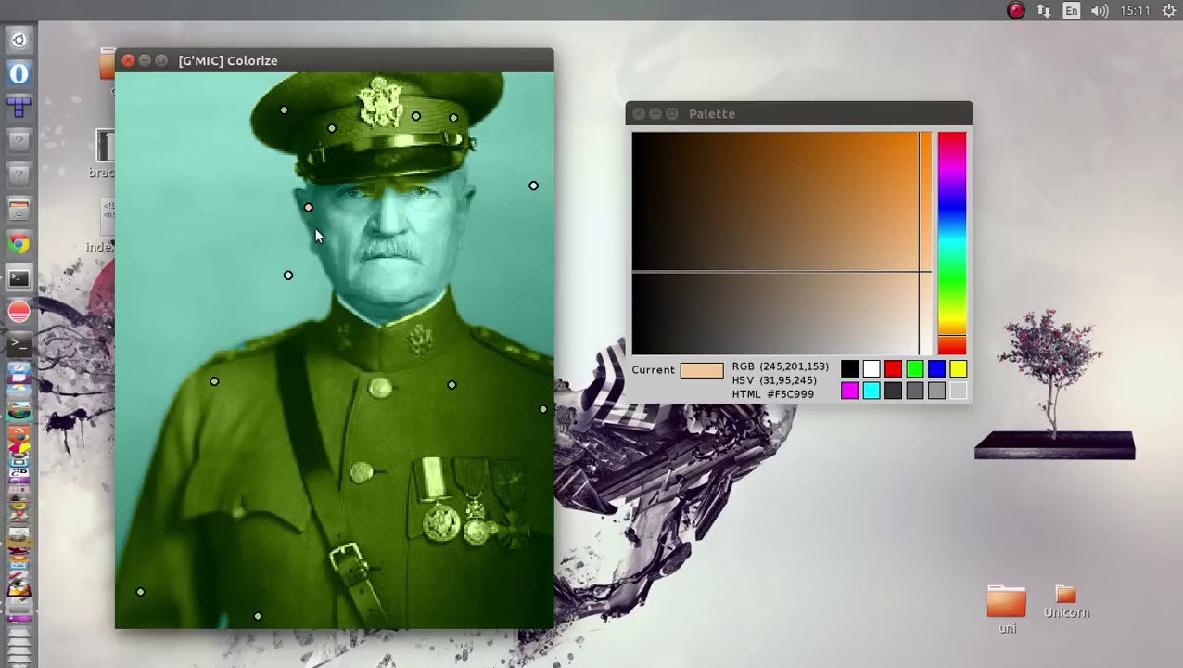
click(362, 309)
click(412, 182)
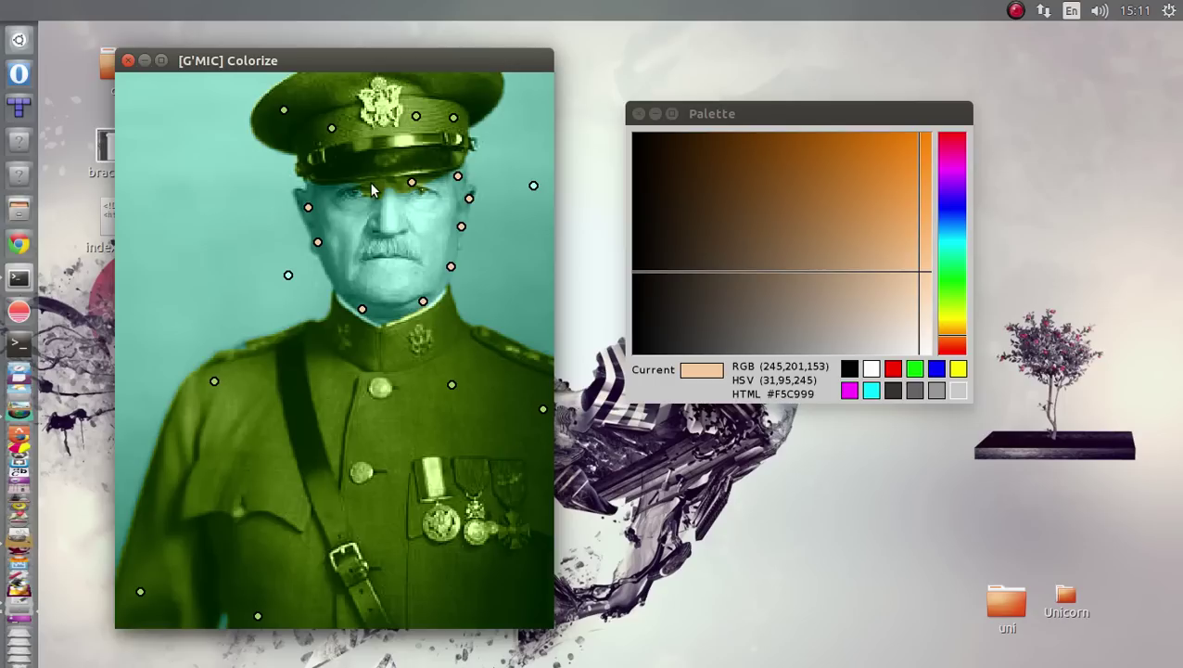
click(372, 183)
scroll(242, 239, down, 1)
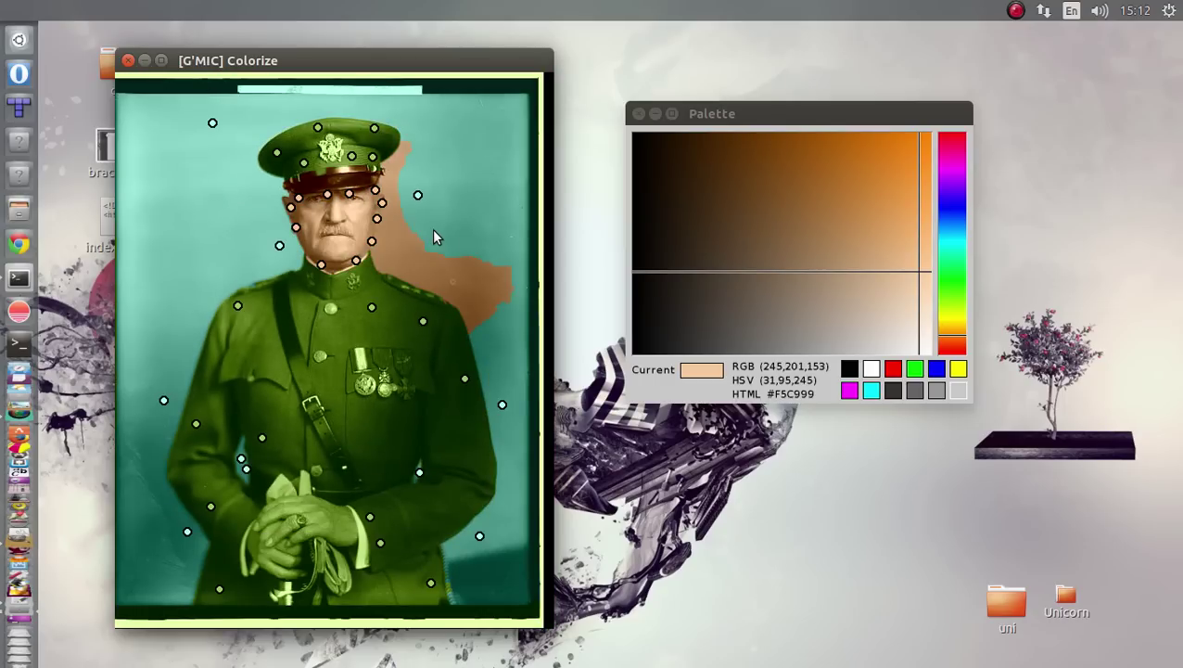
scroll(366, 241, down, 1)
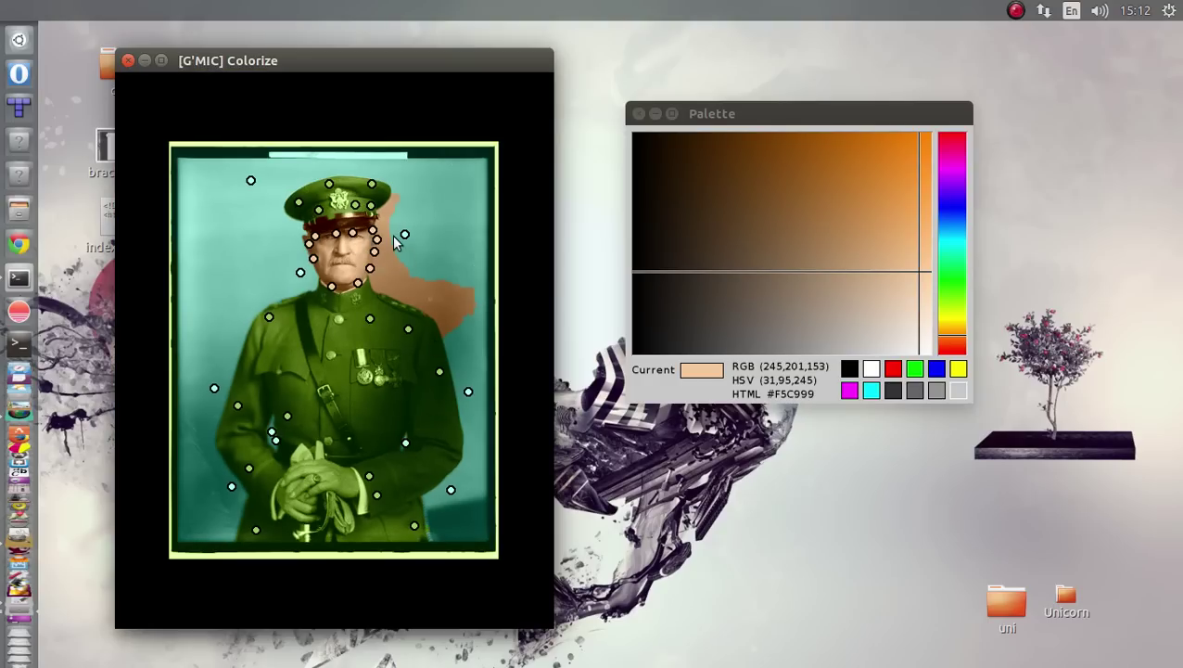
scroll(409, 233, up, 2)
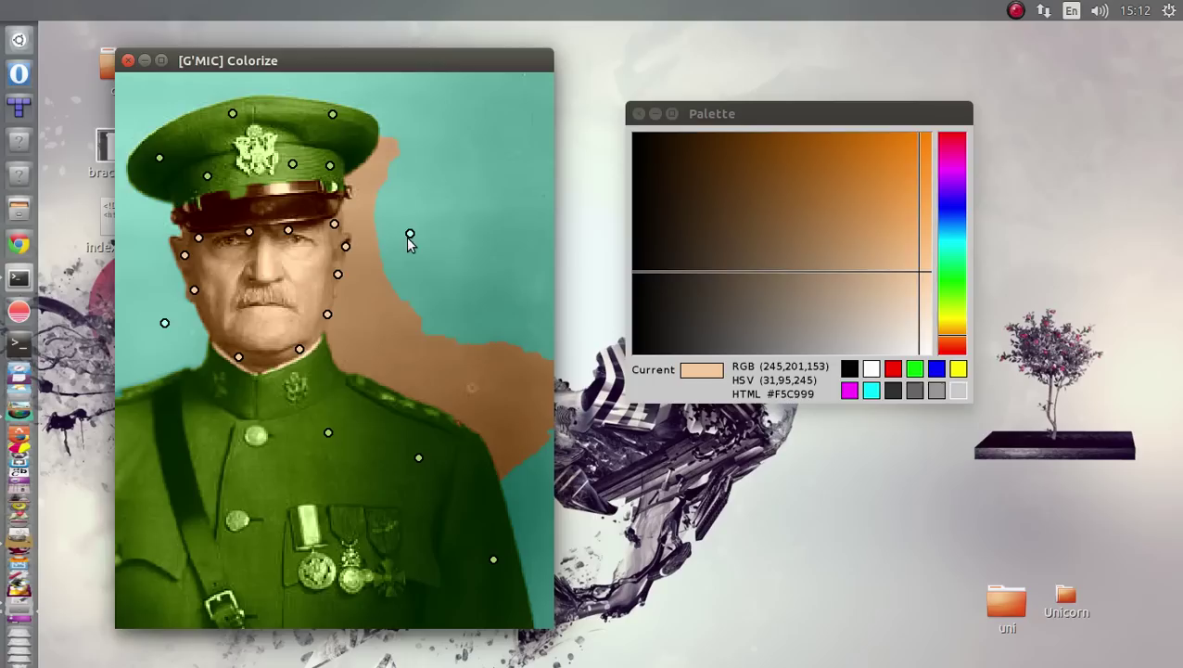
Move stray points beside the face and jaw and add a point on the coat.
drag(409, 233, 357, 226)
scroll(390, 291, down, 1)
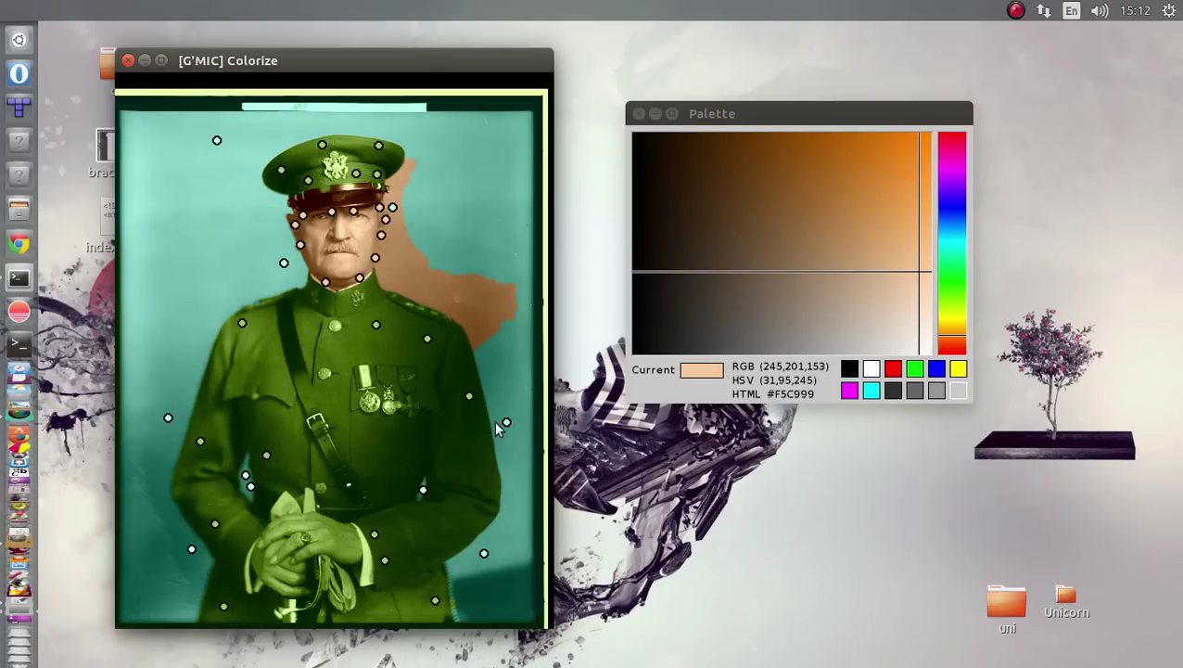
drag(506, 423, 392, 262)
click(375, 321)
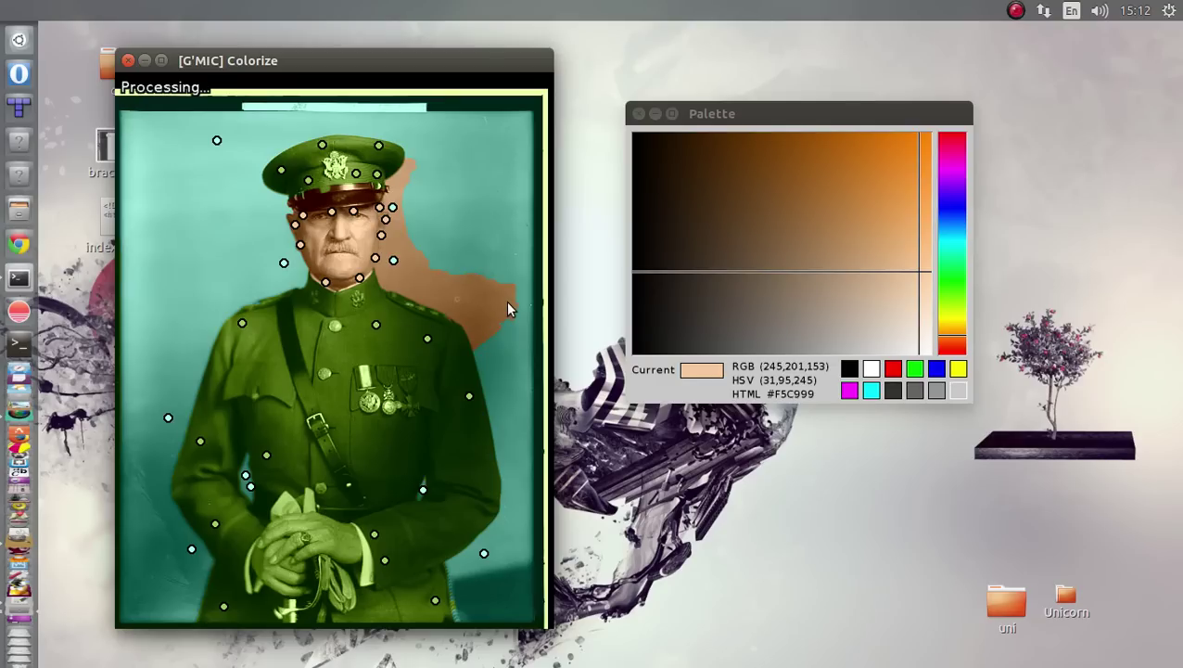
scroll(439, 226, up, 2)
scroll(390, 219, up, 2)
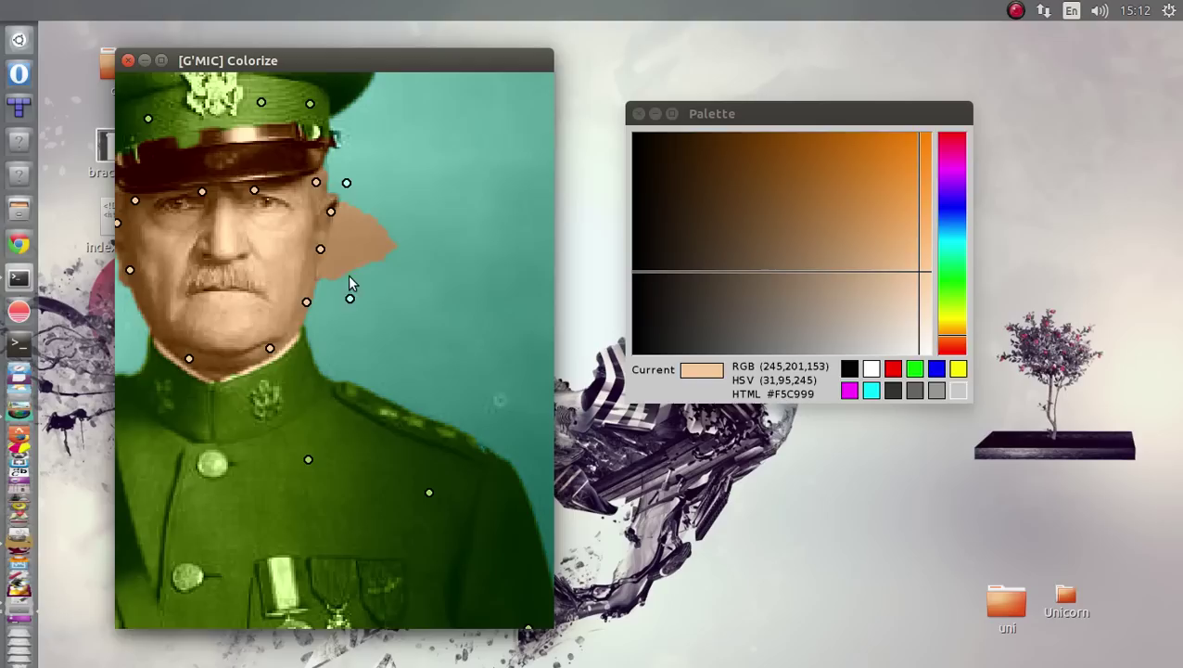
drag(350, 250, 345, 247)
Recolour the skin-tone face points via Replace, picking a new muted colour in the Palette.
click(348, 248)
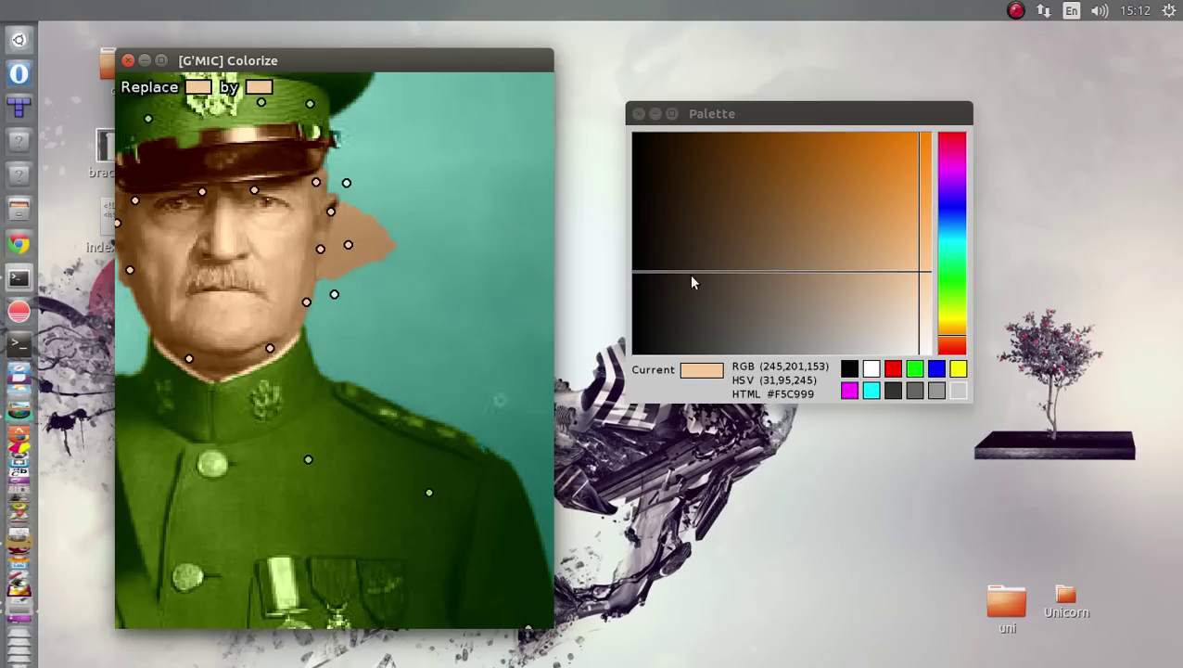
click(955, 245)
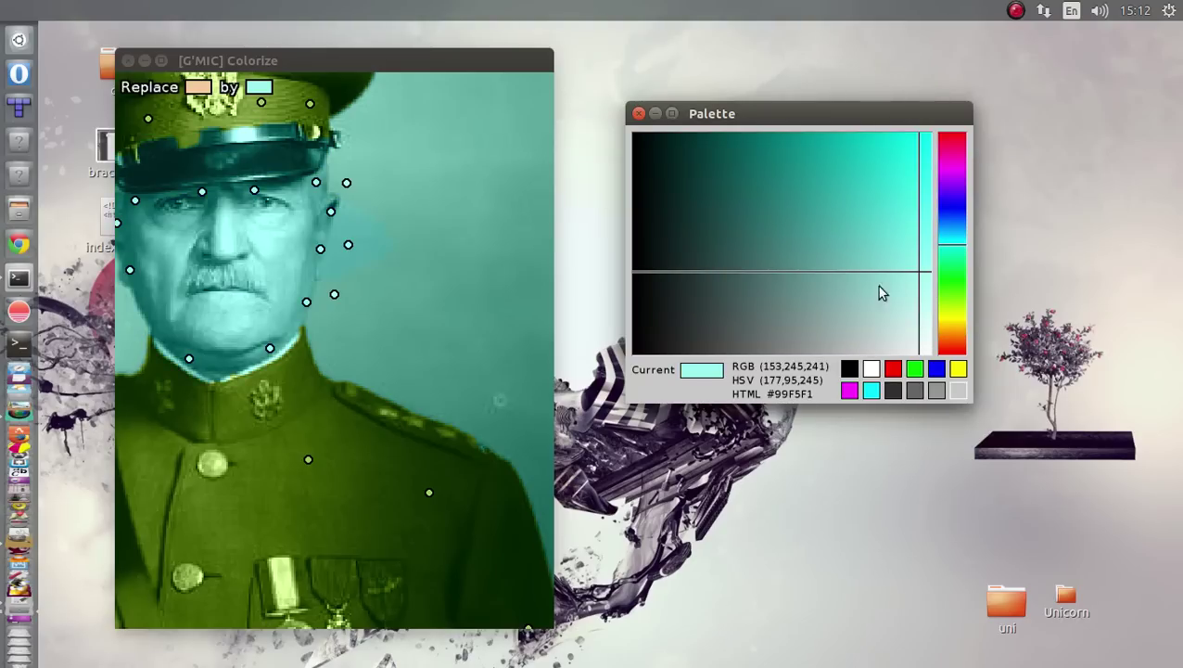
drag(898, 284, 904, 270)
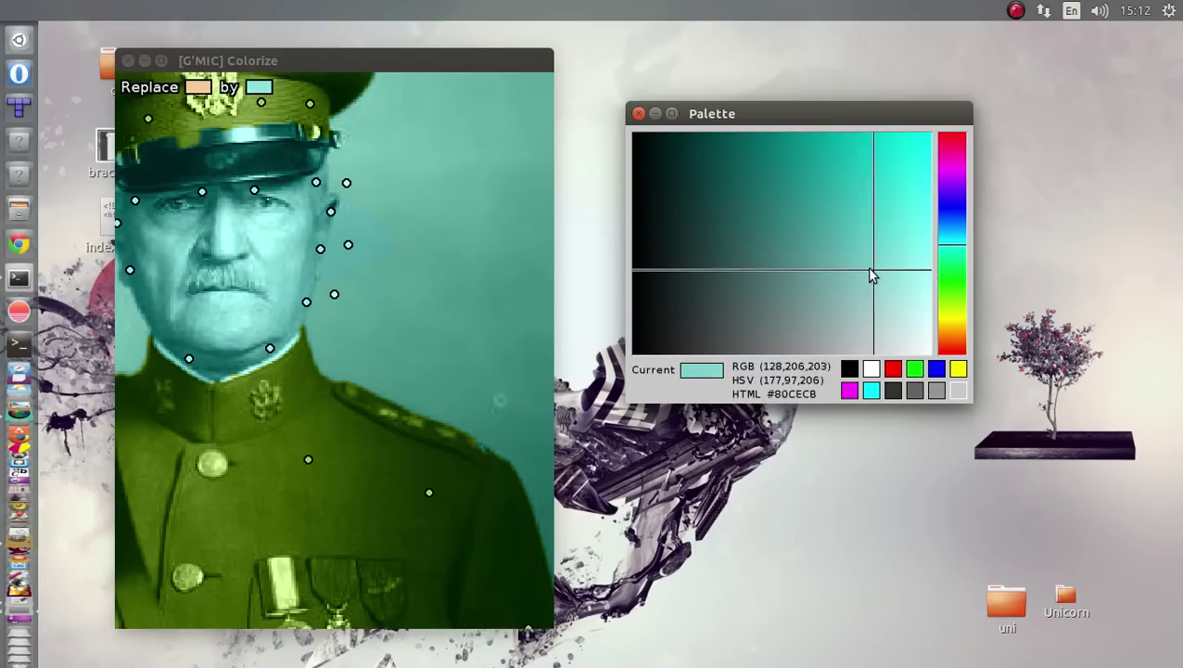
drag(905, 269, 870, 269)
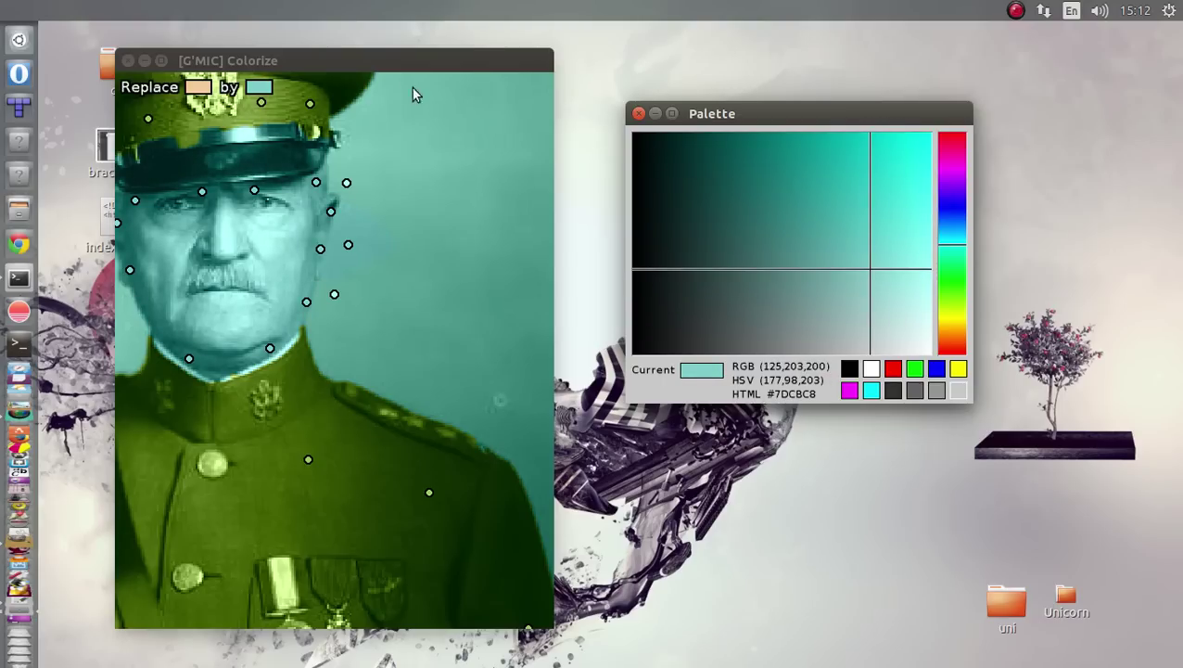
click(405, 60)
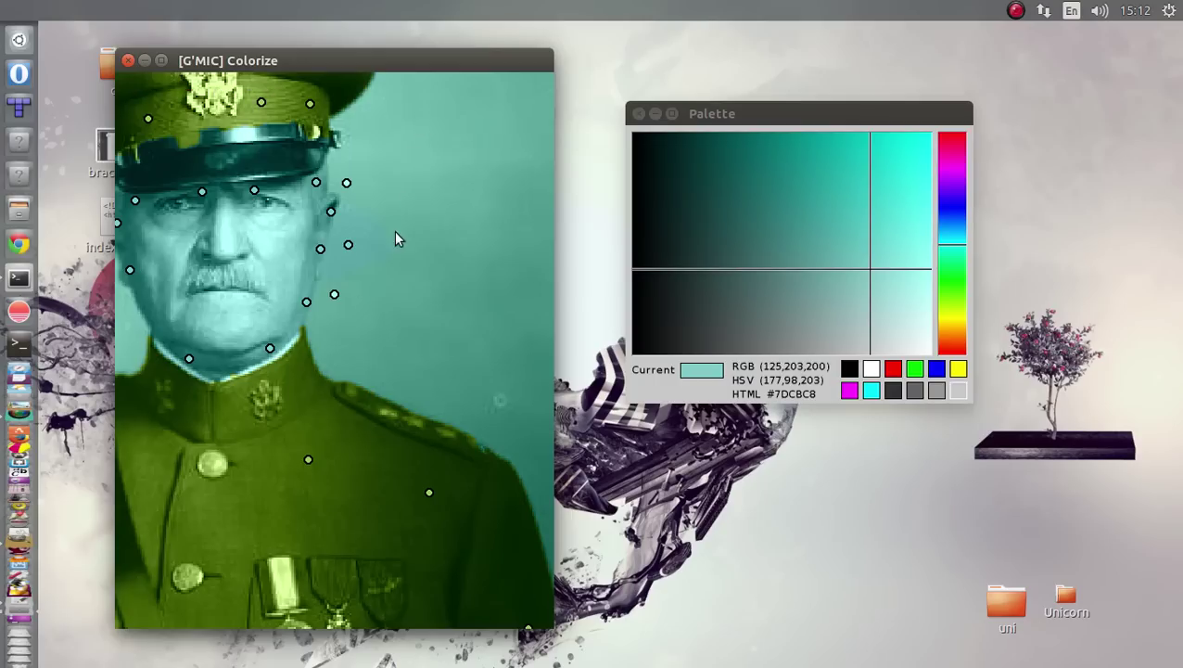
Shift the preview window and pull the point by the ear toward the face.
scroll(461, 264, down, 2)
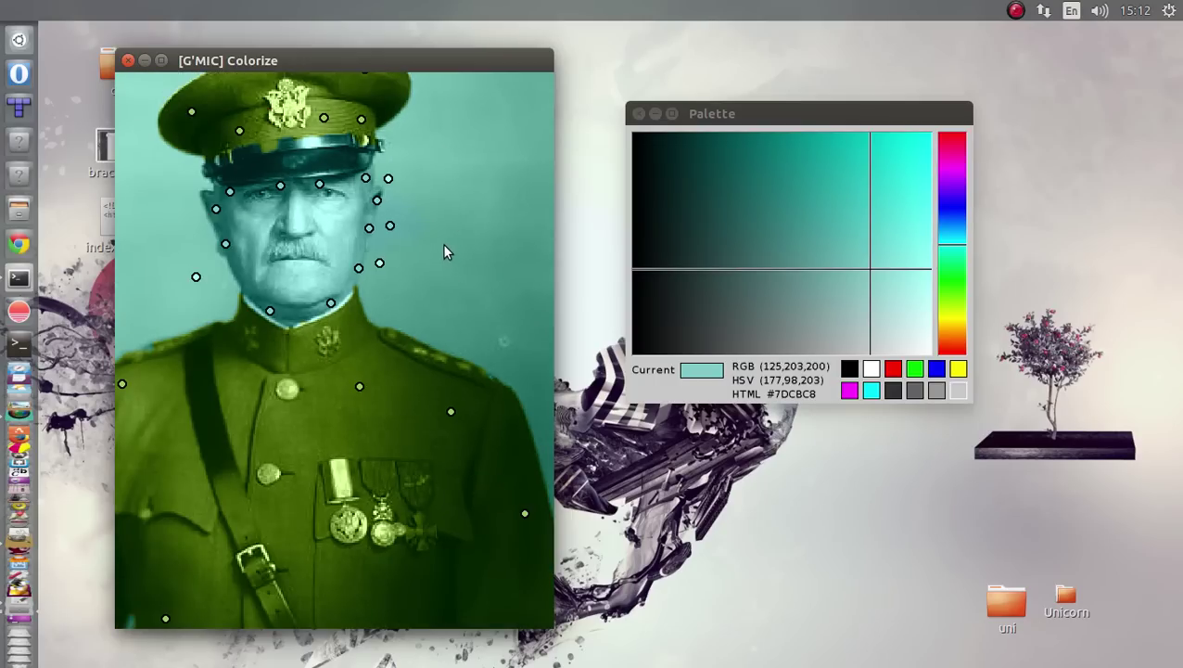
drag(346, 71, 382, 84)
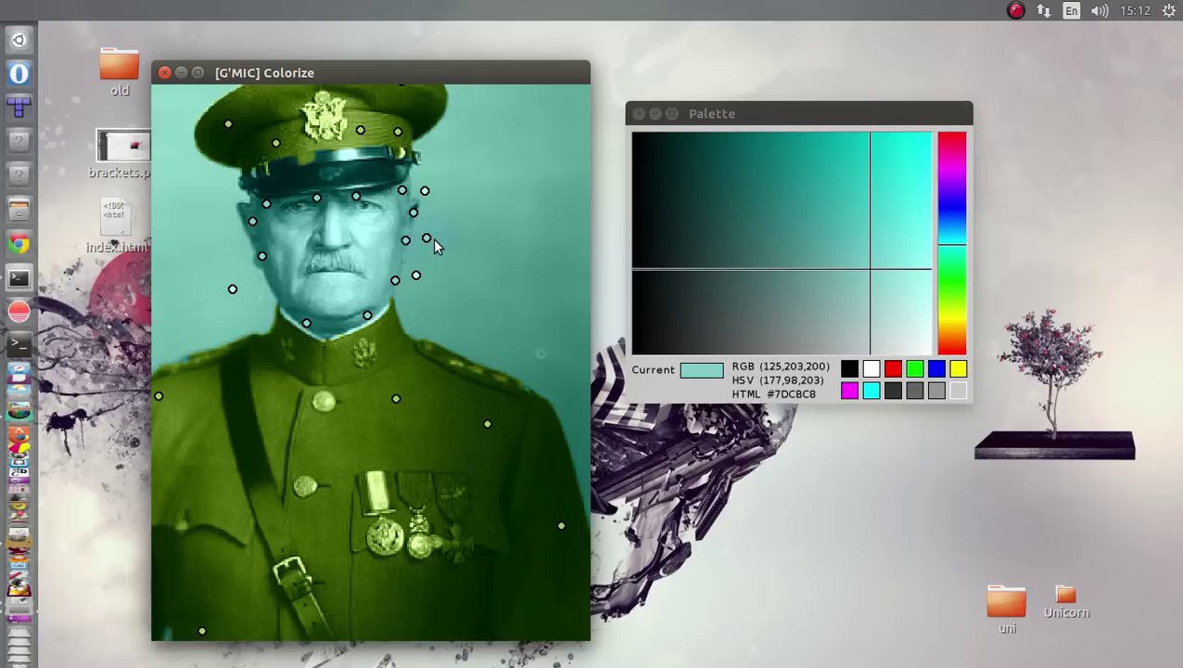
drag(426, 238, 410, 229)
Change the current colour to dark brown #503909 in the Palette.
click(947, 322)
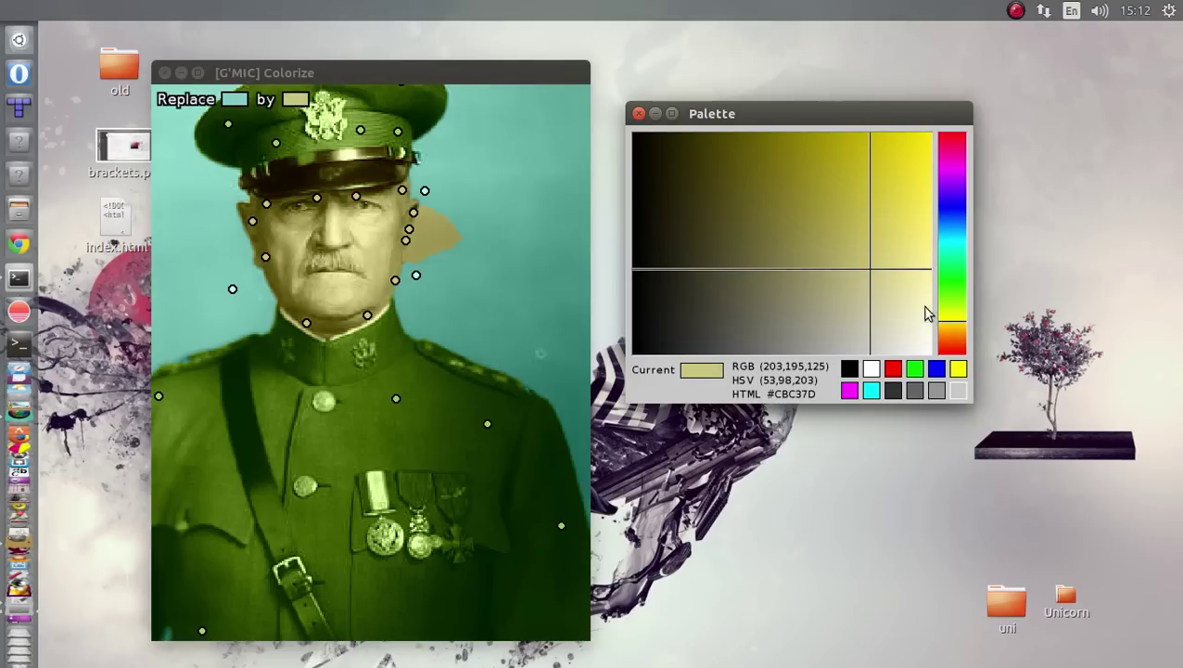
mouse_move(877, 252)
mouse_down()
mouse_move(875, 206)
mouse_move(907, 223)
mouse_move(725, 162)
mouse_up()
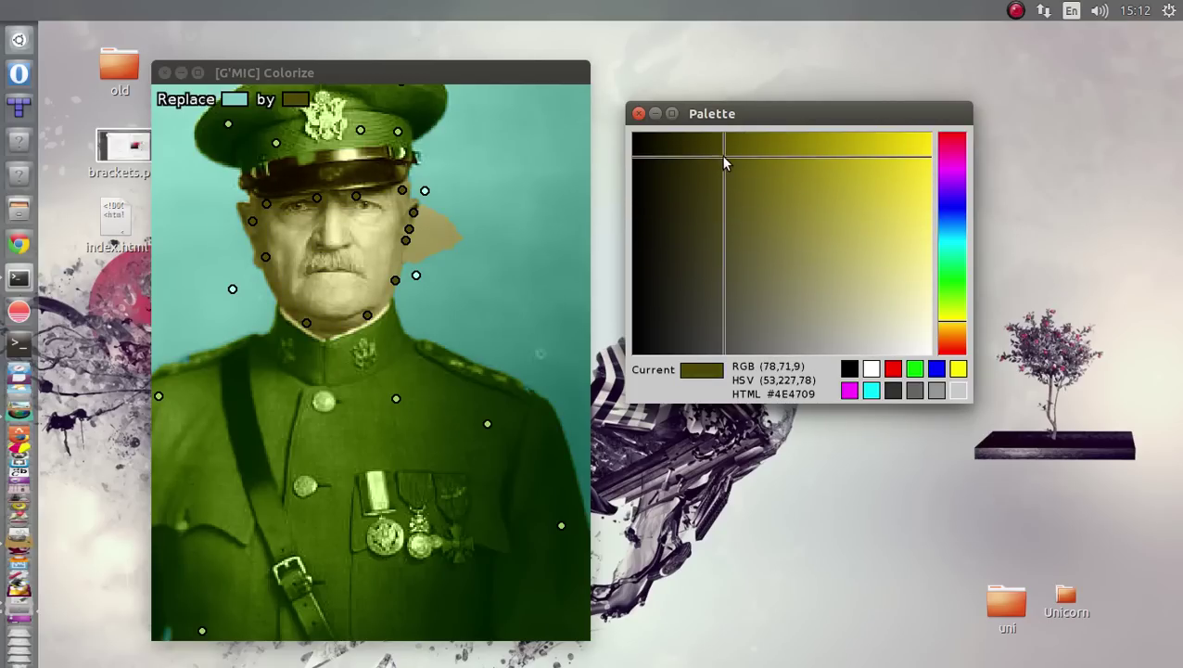
click(954, 341)
drag(954, 345, 960, 354)
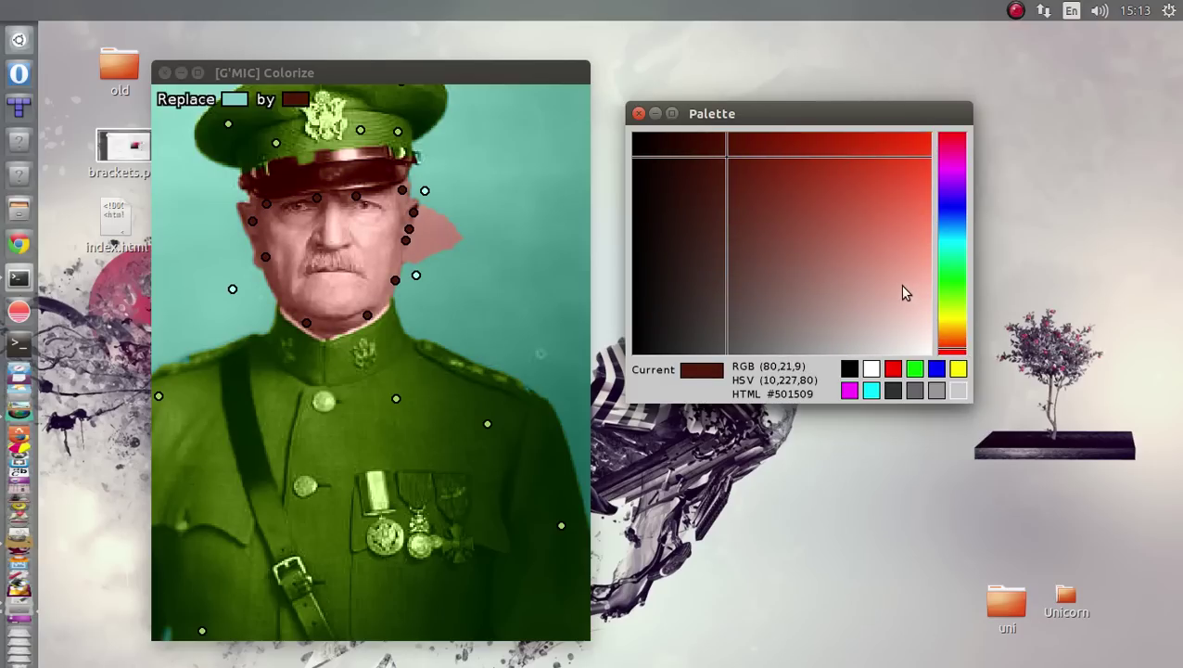
drag(962, 329, 963, 334)
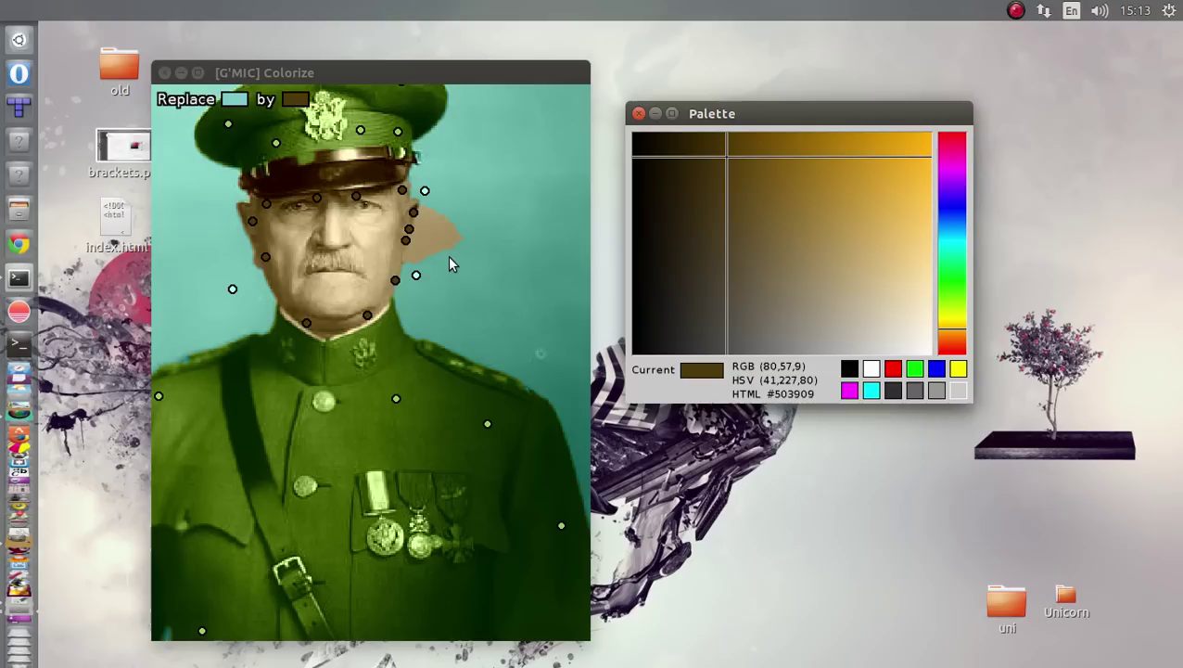
Drag the face points up and down along the right cheek edge.
click(418, 253)
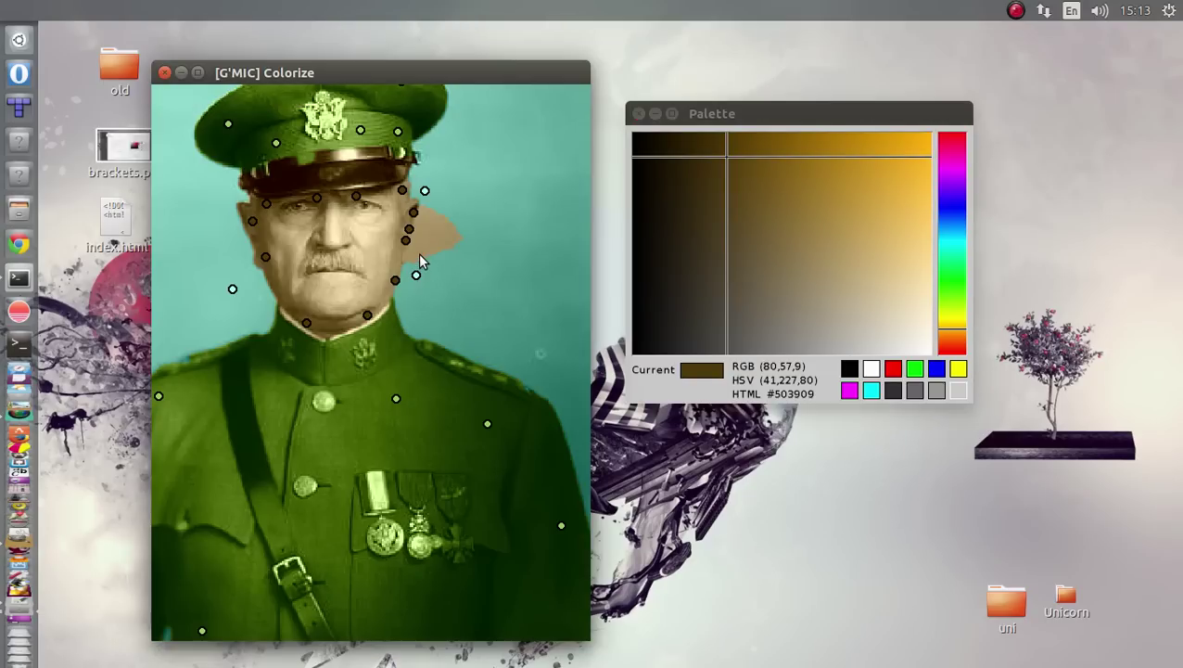
drag(417, 275, 418, 242)
drag(422, 193, 428, 216)
Zoom out, move the Colorize preview up, and close it to apply full-resolution processing.
scroll(460, 241, down, 3)
scroll(408, 283, up, 1)
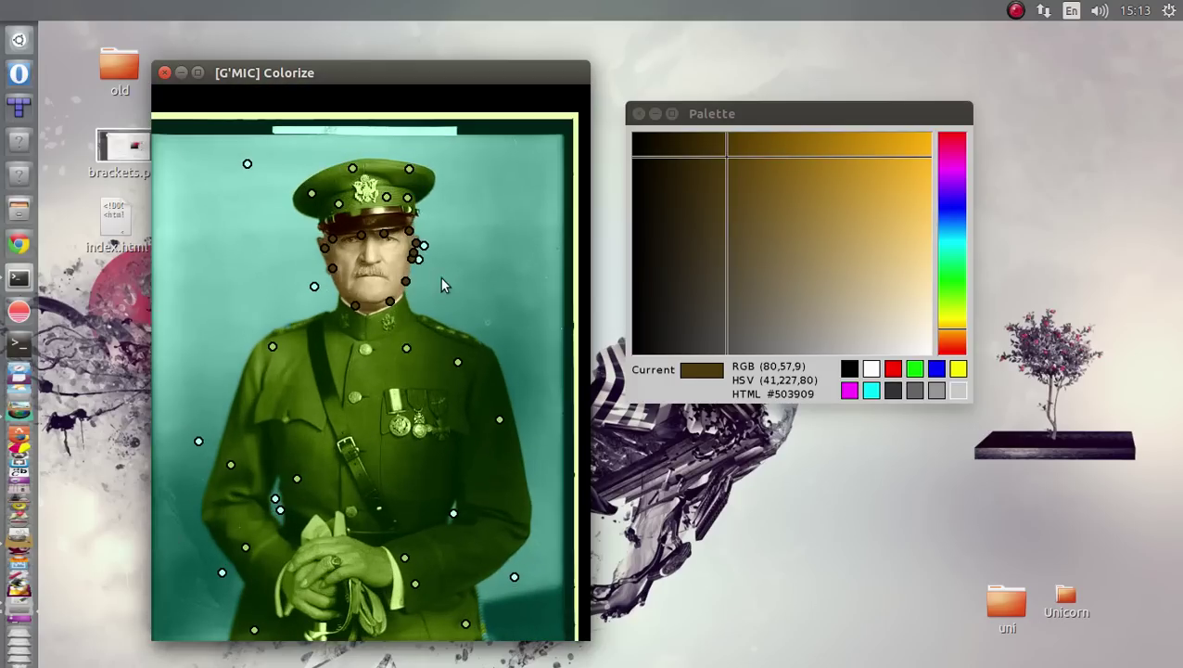
scroll(388, 295, down, 1)
drag(404, 81, 405, 52)
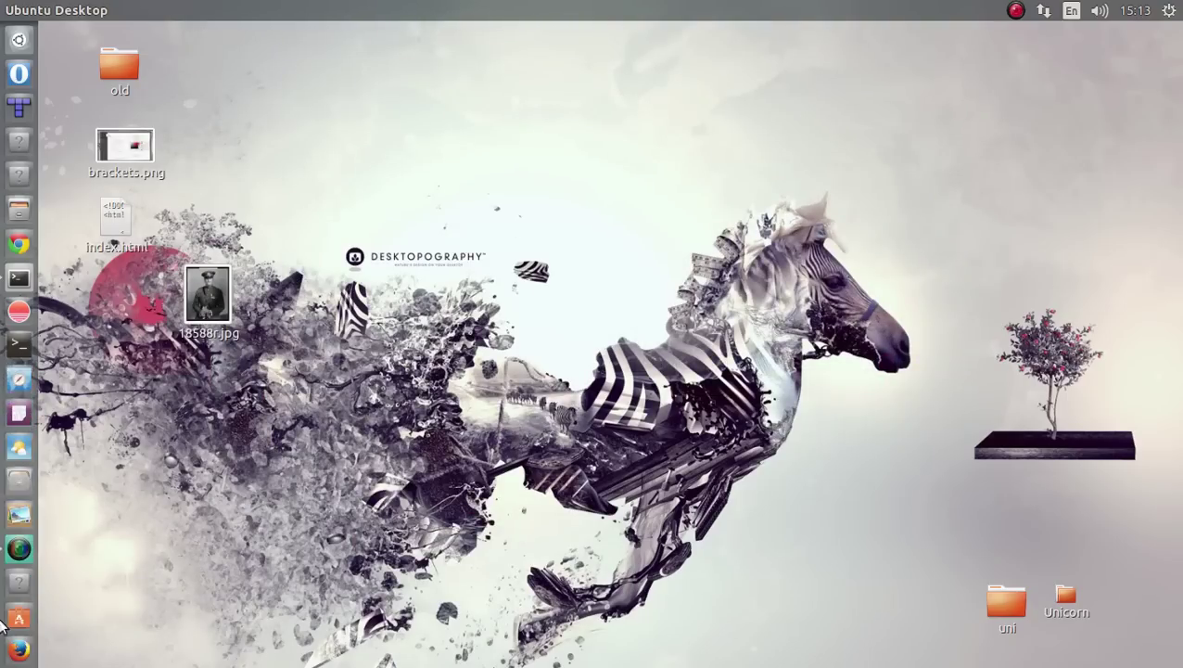
scroll(2, 401, down, 5)
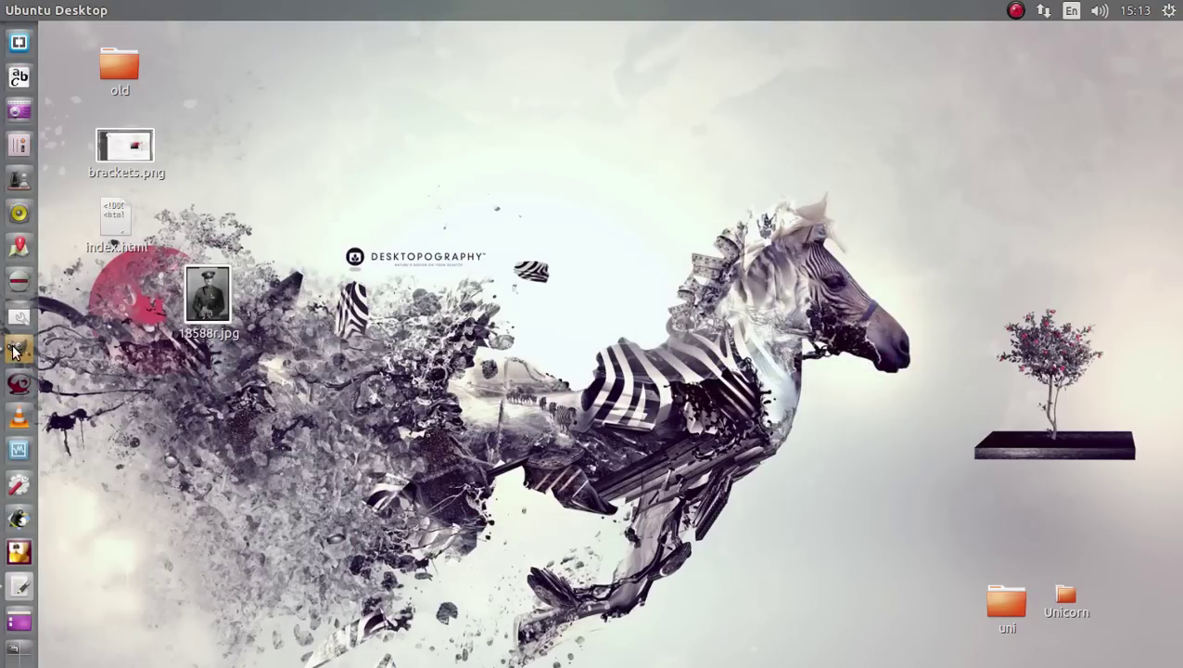
Drag the G'MIC colours layer above the photo layer in the Layers panel.
click(14, 351)
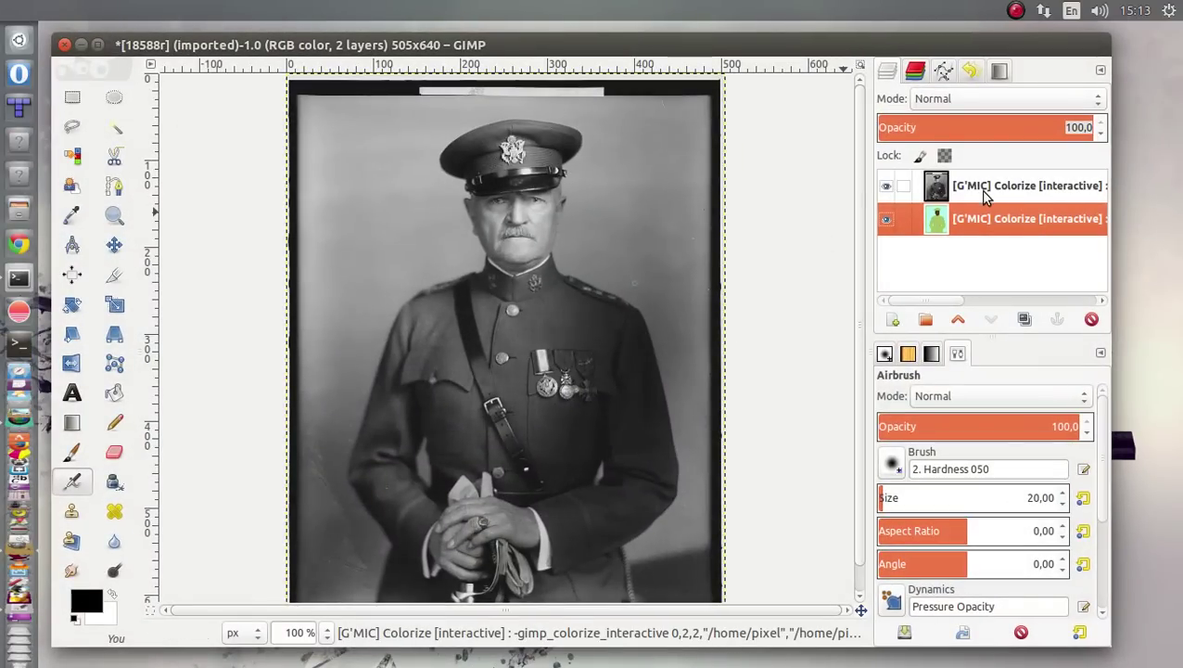
click(887, 188)
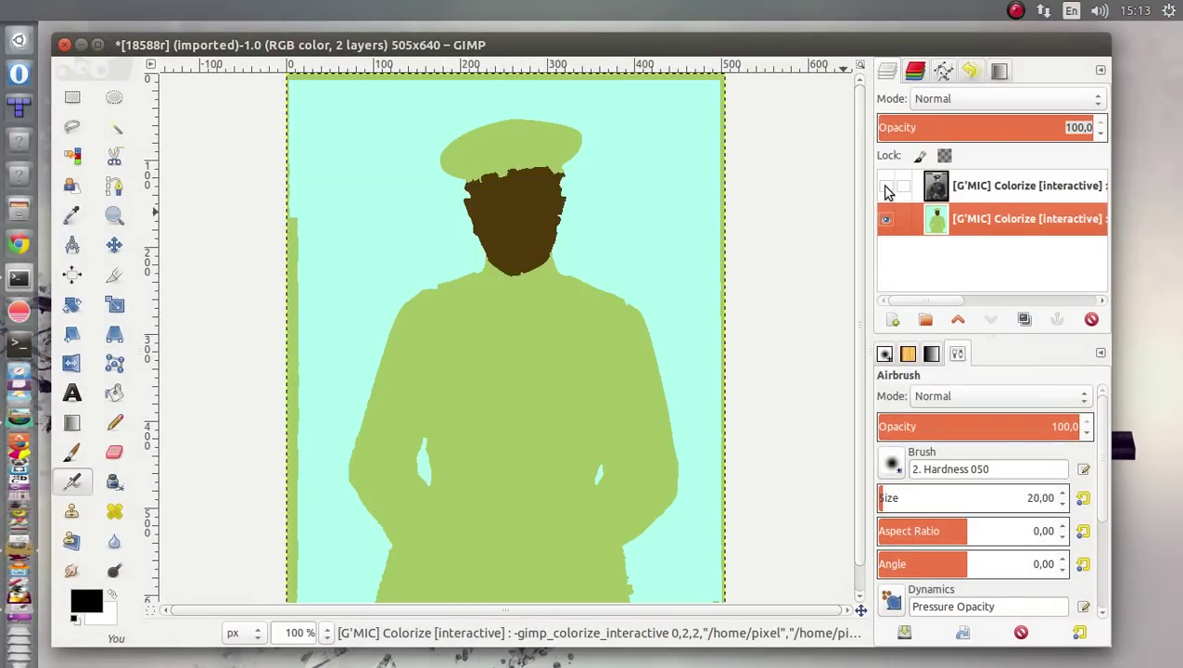
click(888, 188)
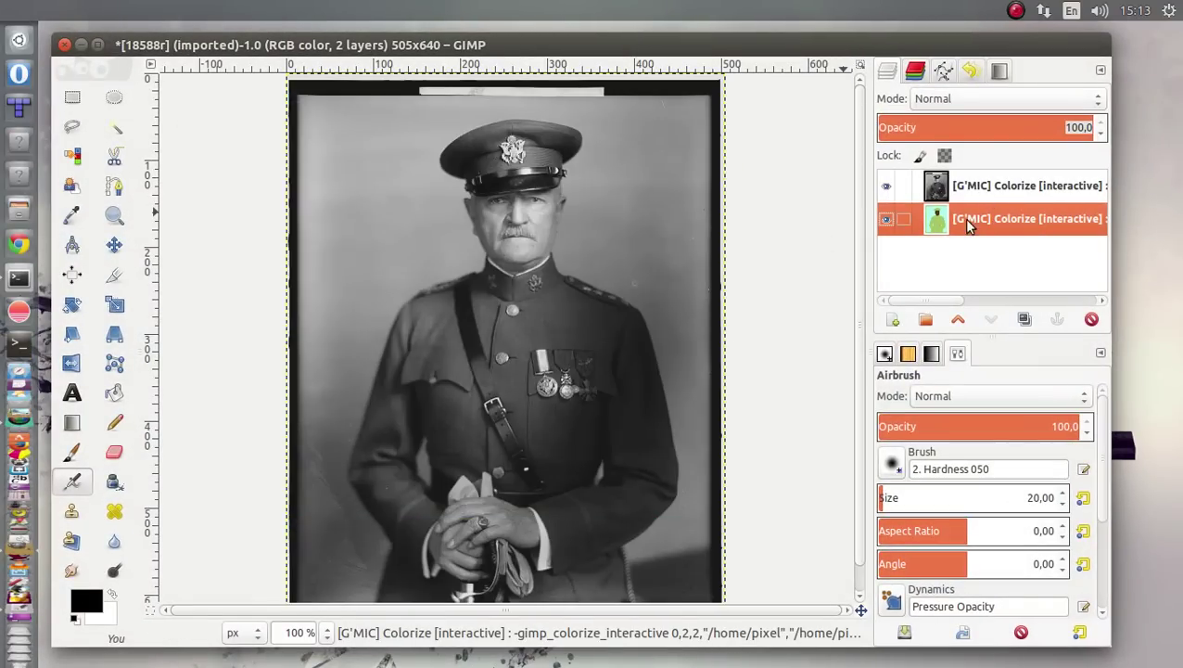
drag(967, 226, 976, 182)
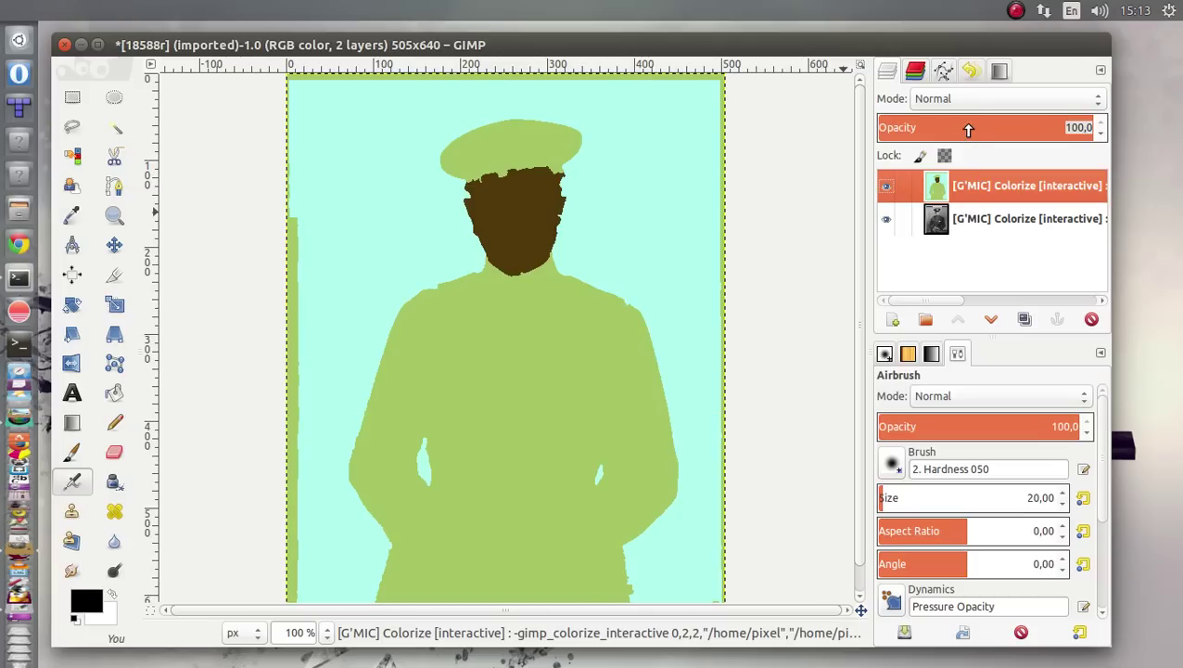
Set the colours layer's blend mode to Overlay after trying Multiply.
click(976, 100)
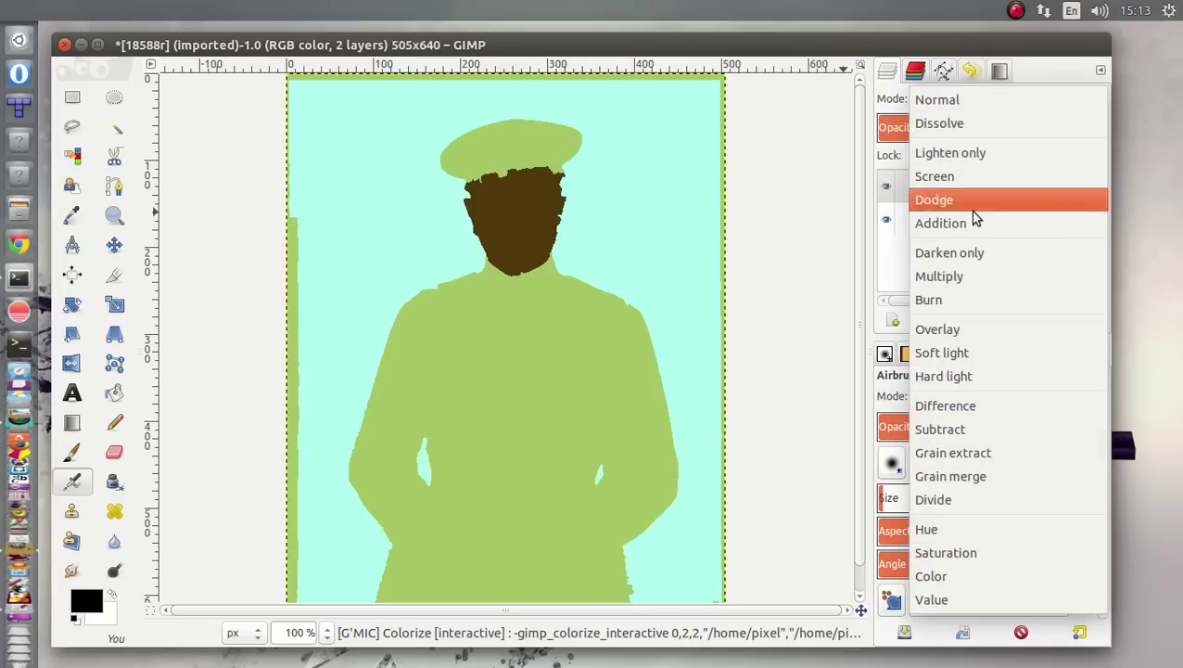
click(981, 276)
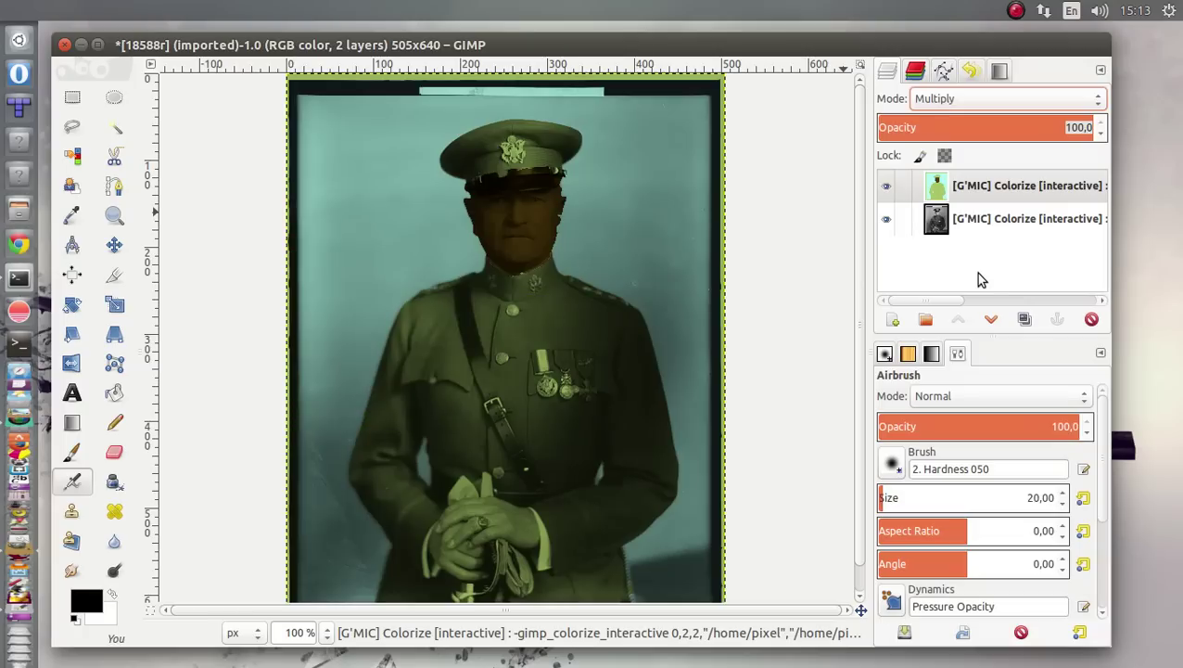
click(992, 97)
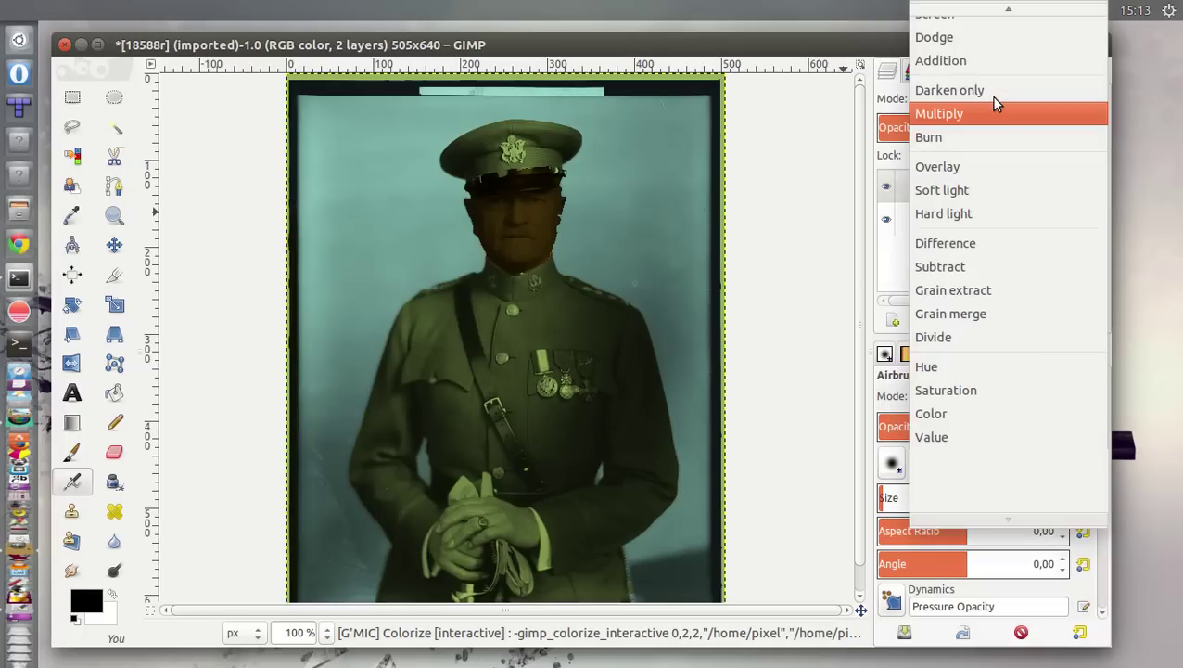
click(1006, 166)
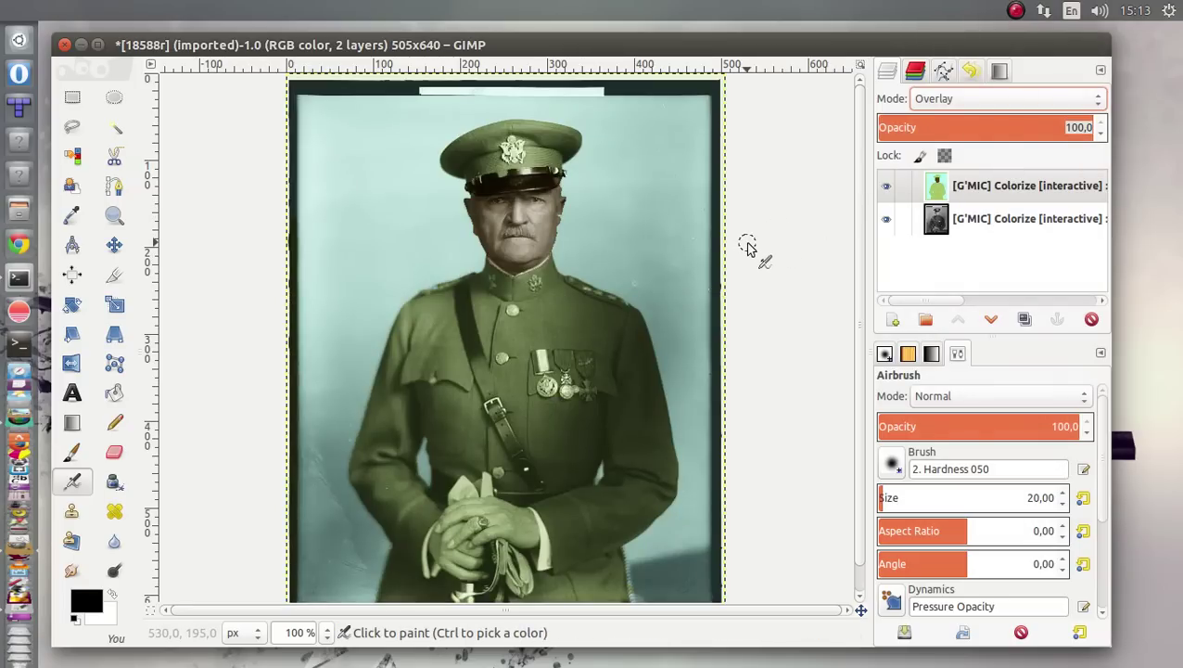
key(minus)
key(minus)
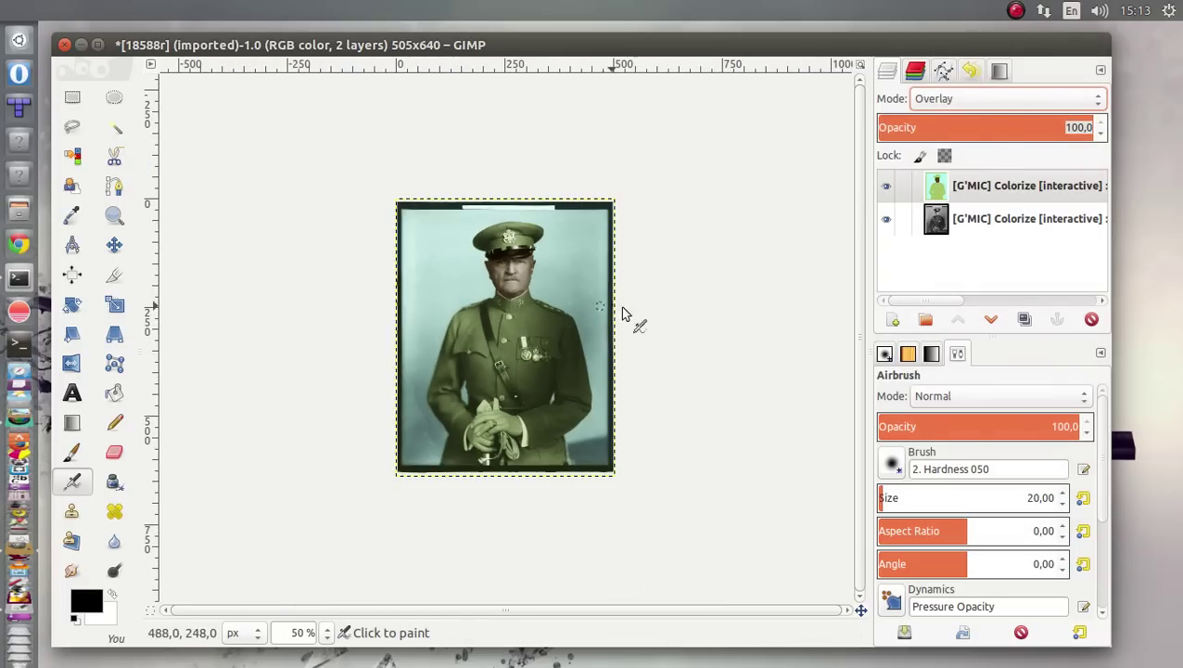
key(plus)
key(plus)
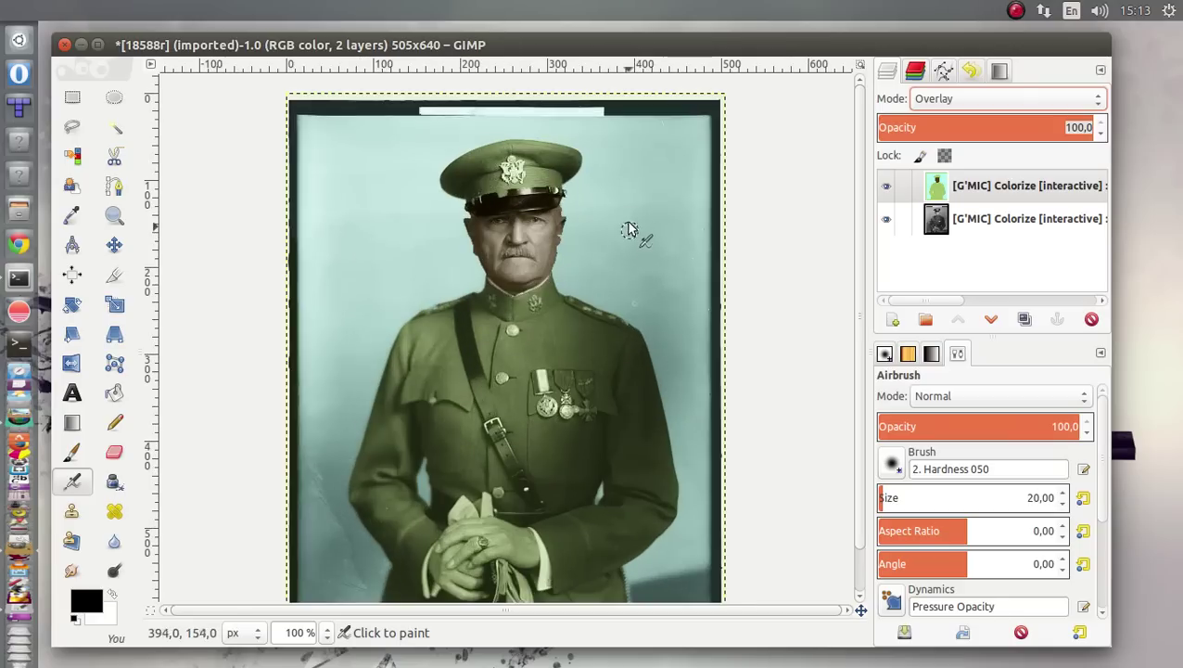
key(plus)
key(plus)
key(minus)
key(minus)
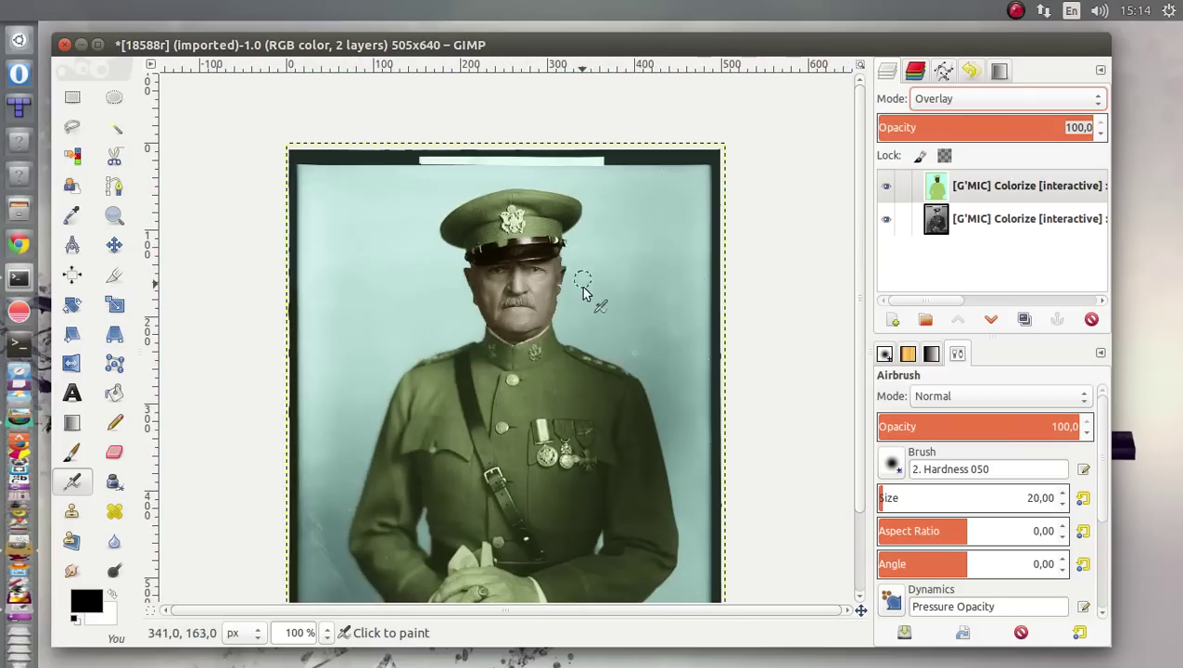
key(minus)
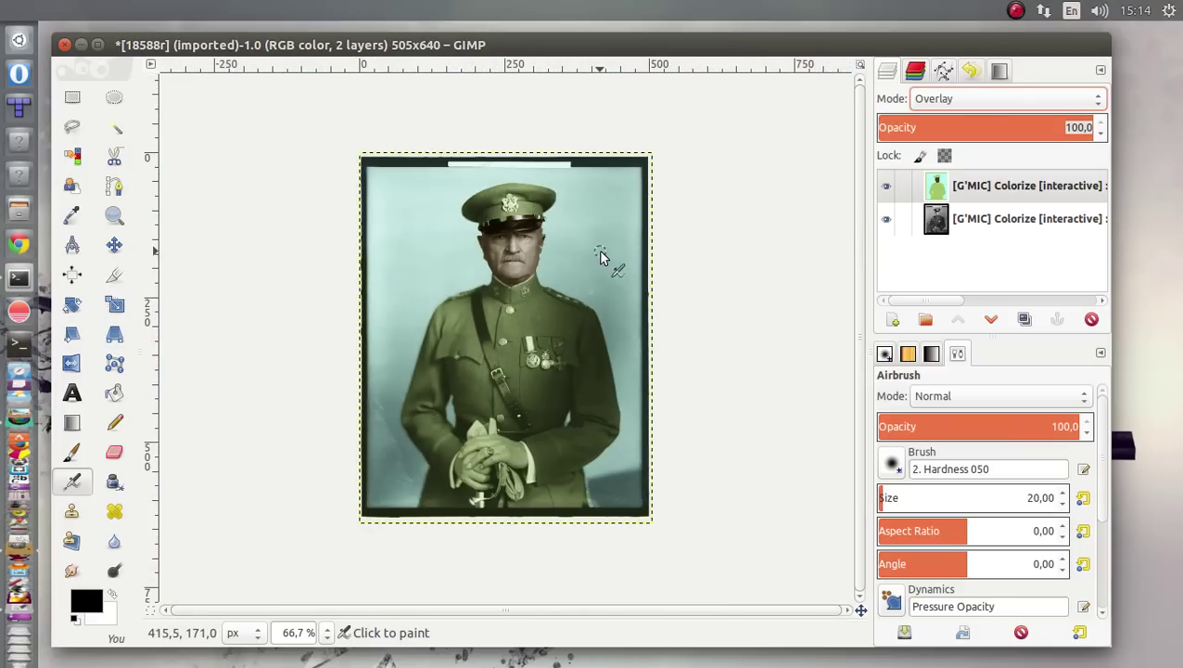
key(plus)
key(minus)
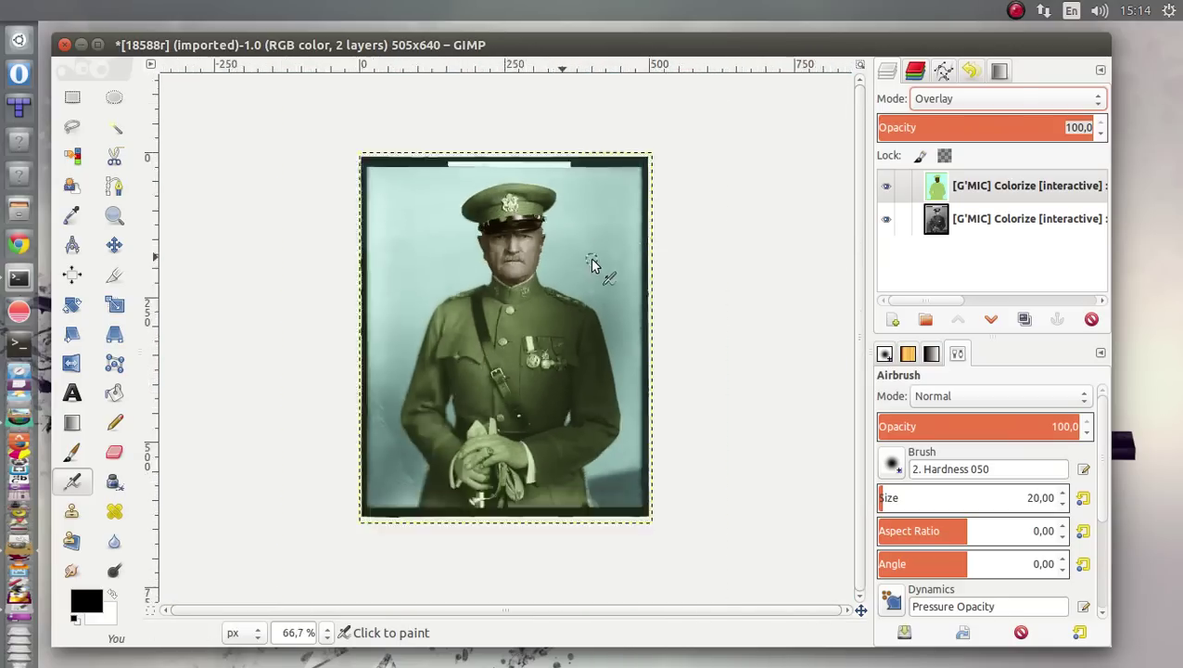
key(plus)
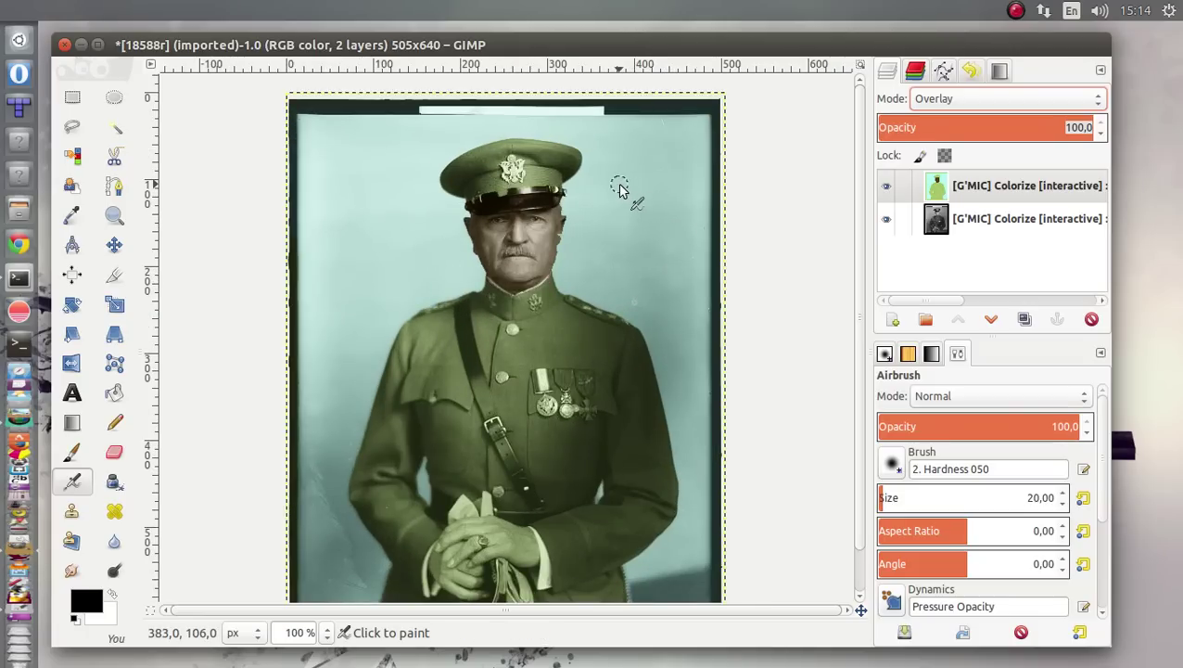
key(minus)
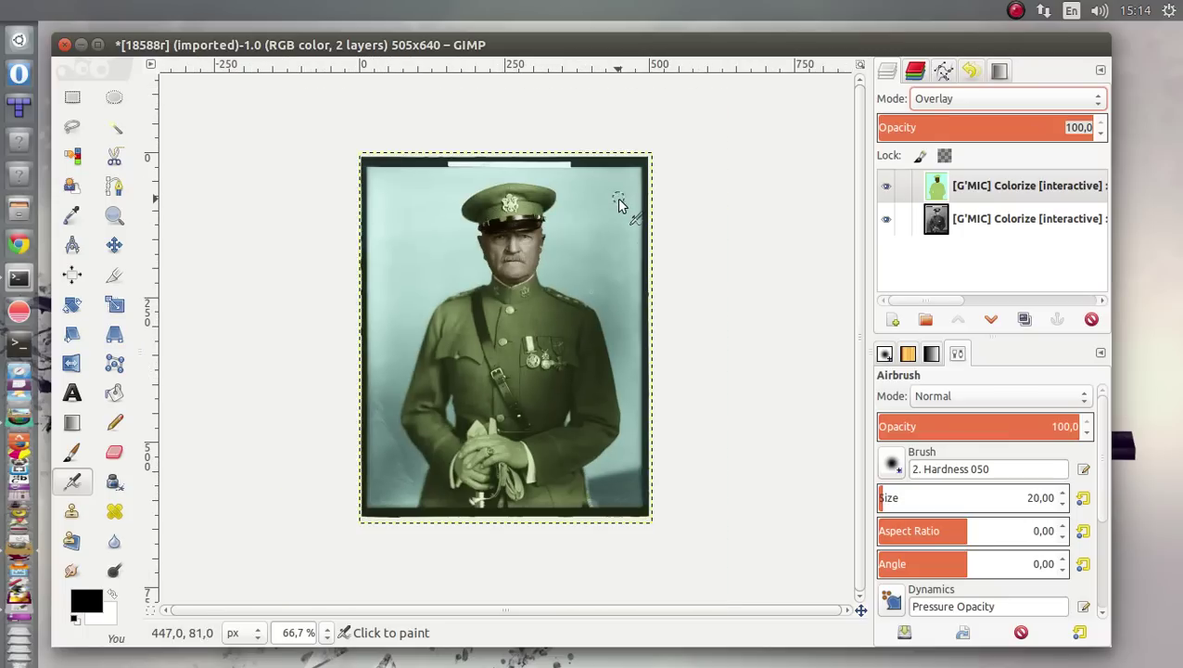
key(plus)
scroll(617, 218, down, 3)
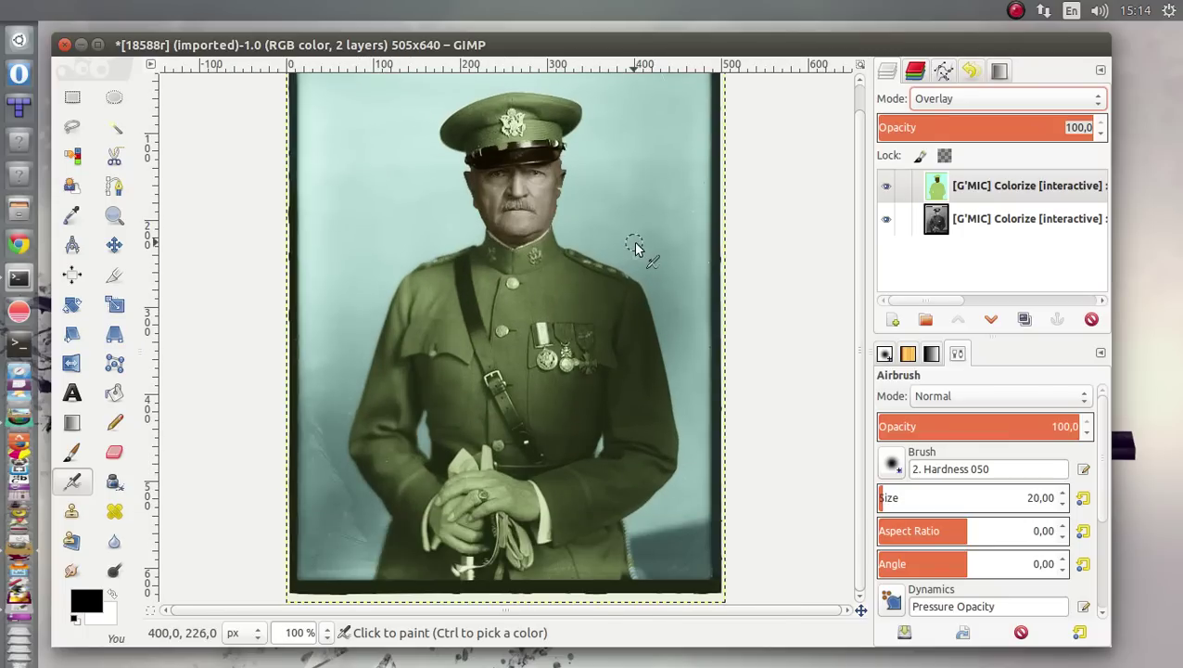